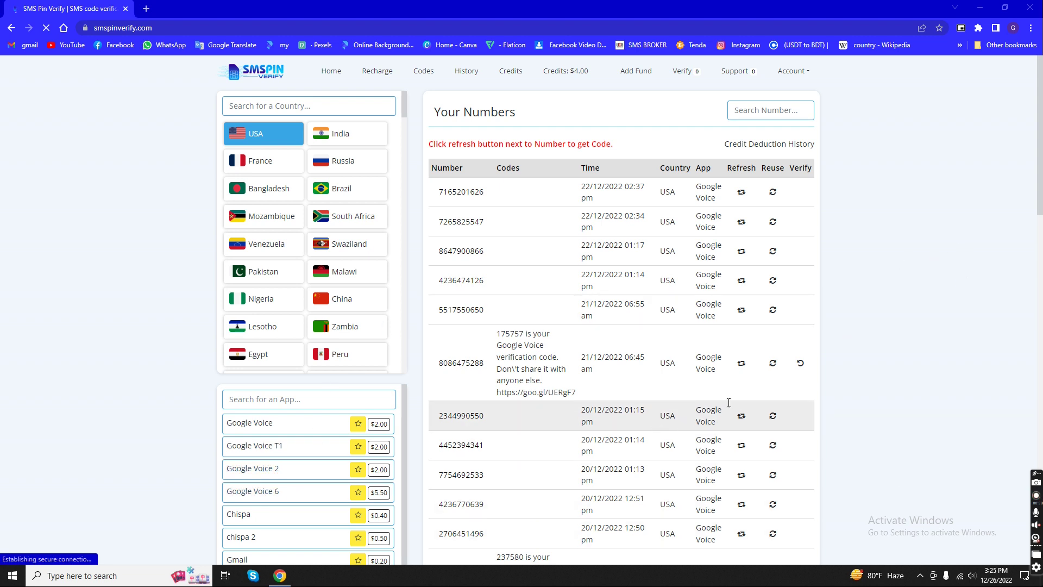
# - Open the API access page of the SMS Pin Verify account
pyautogui.click(786, 73)
pyautogui.click(786, 76)
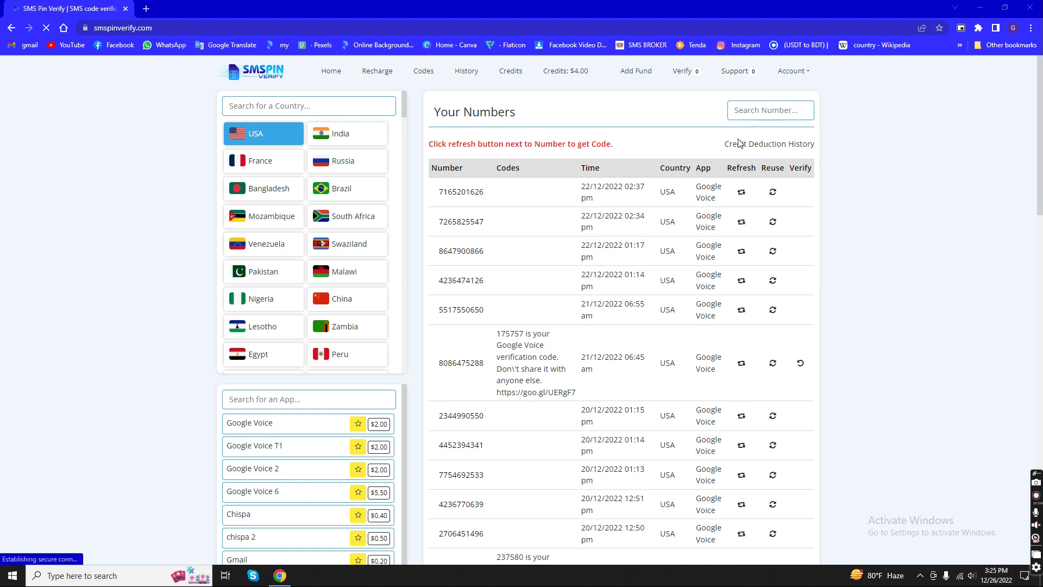
pyautogui.click(787, 71)
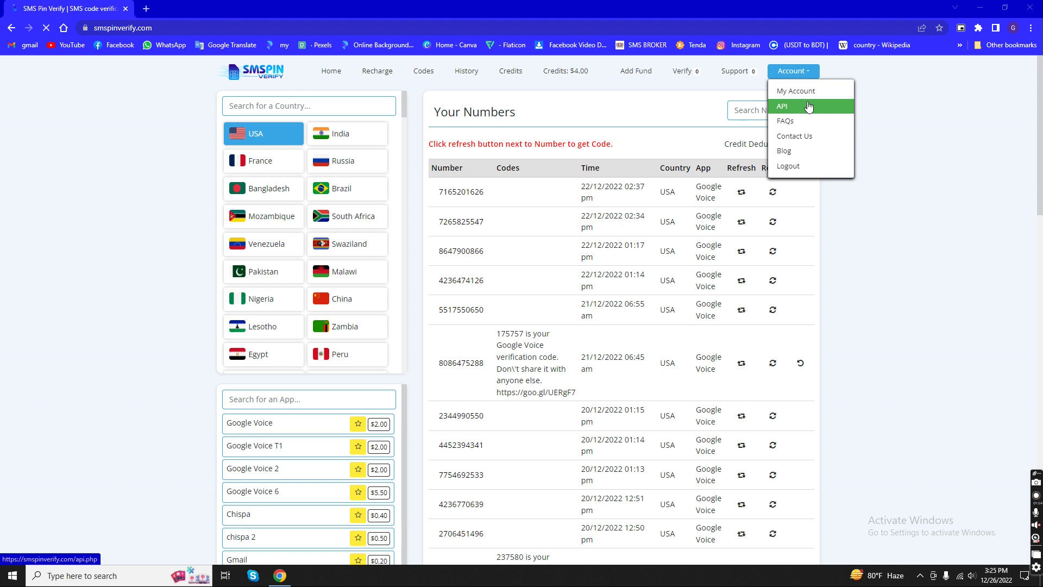
pyautogui.click(789, 113)
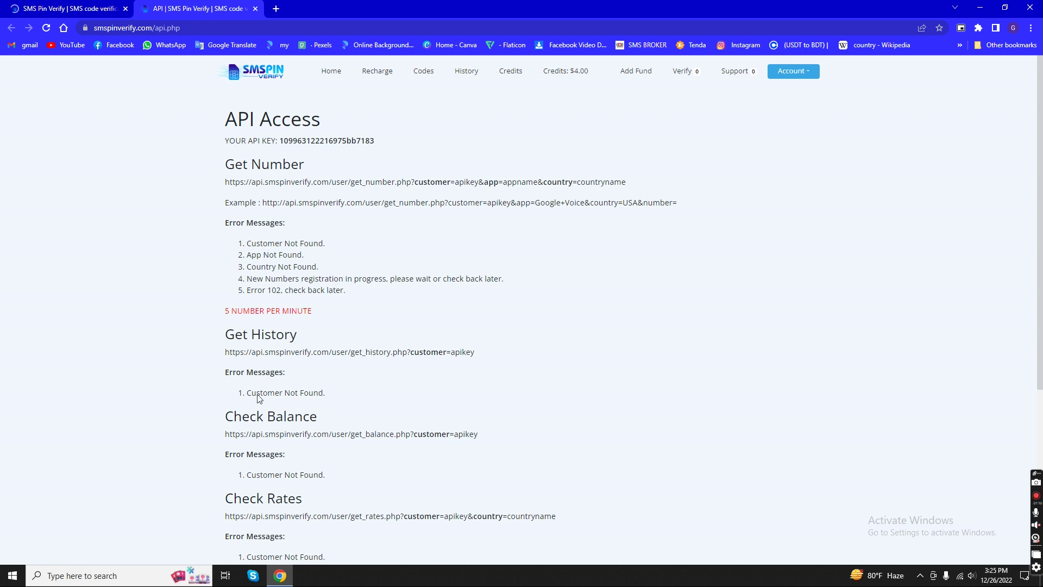
# - Copy the example Get Number request URL for Google Voice in the USA
pyautogui.moveTo(204, 171); pyautogui.dragTo(246, 174)
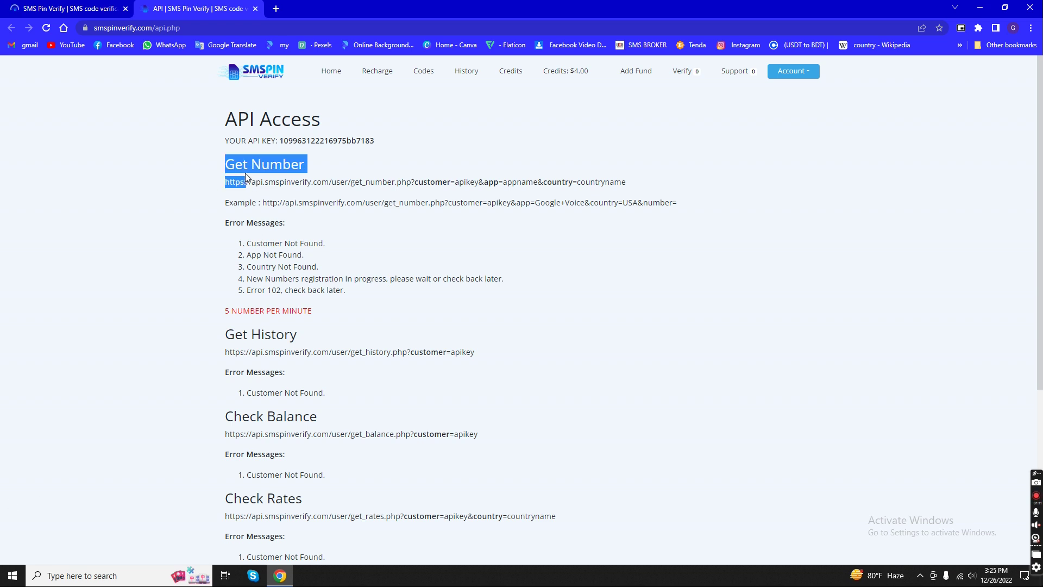
pyautogui.click(435, 155)
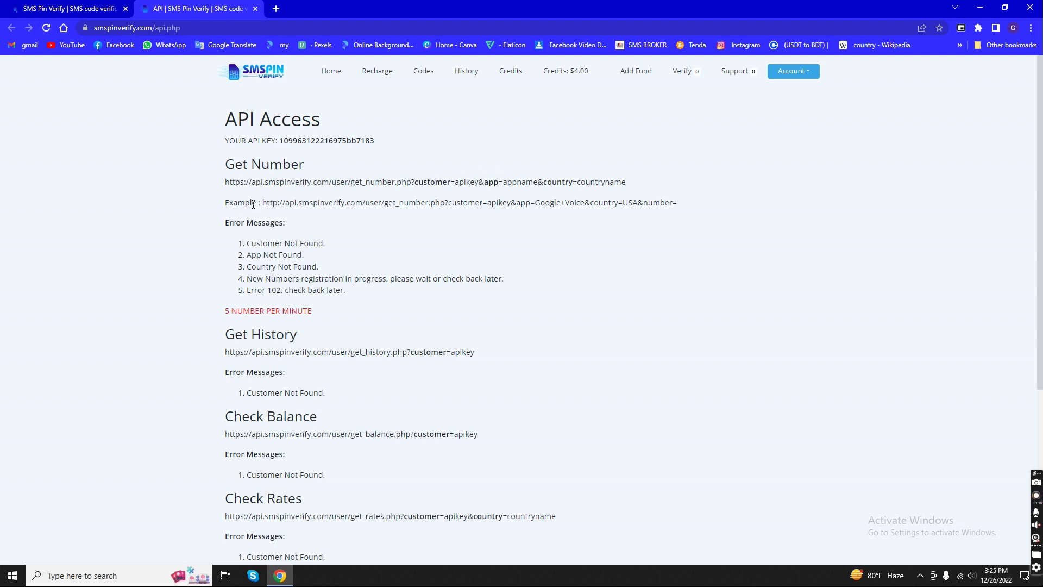
pyautogui.moveTo(262, 204); pyautogui.dragTo(674, 213)
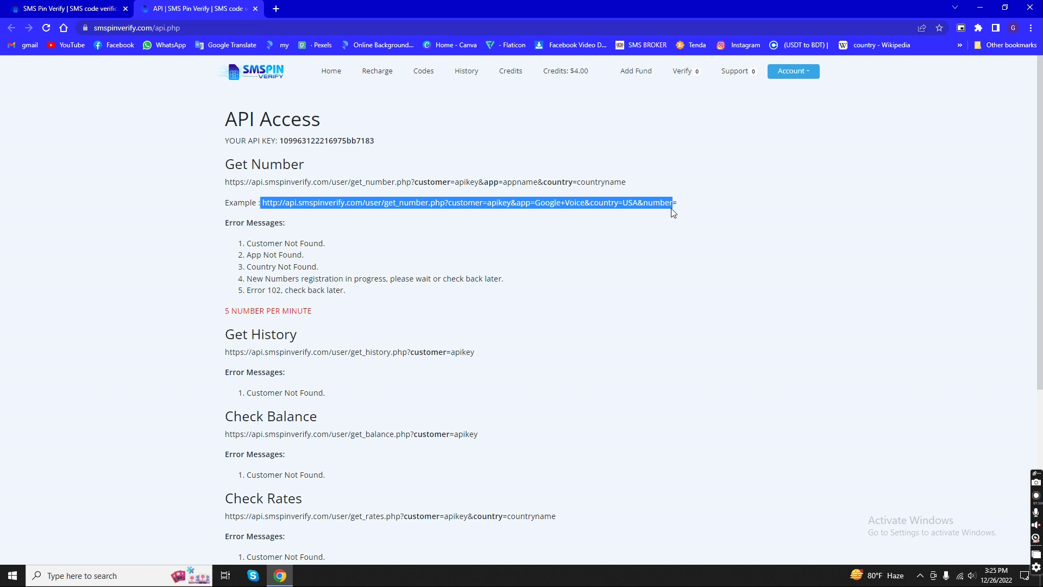
pyautogui.rightClick(620, 205)
pyautogui.click(637, 215)
# - Load the copied example Get Number request URL in a new browser tab
pyautogui.click(276, 9)
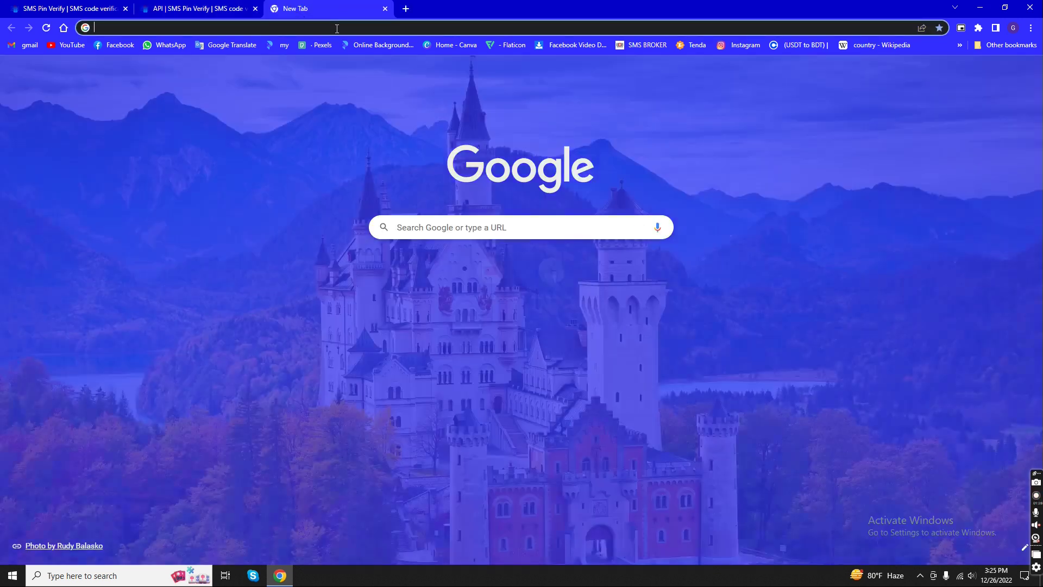
pyautogui.rightClick(337, 29)
pyautogui.click(374, 98)
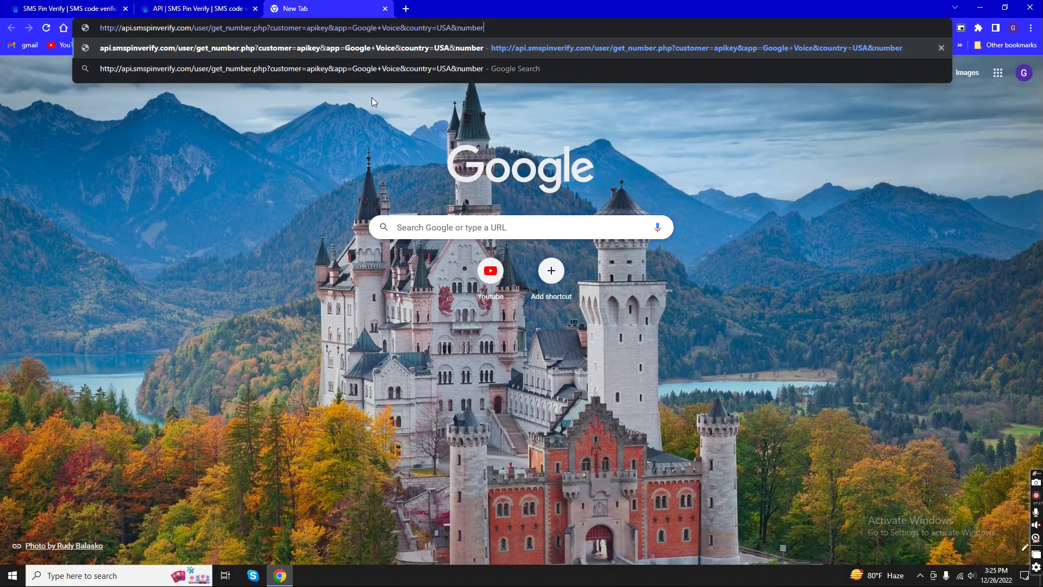
pyautogui.press('Return')
pyautogui.press('Return')
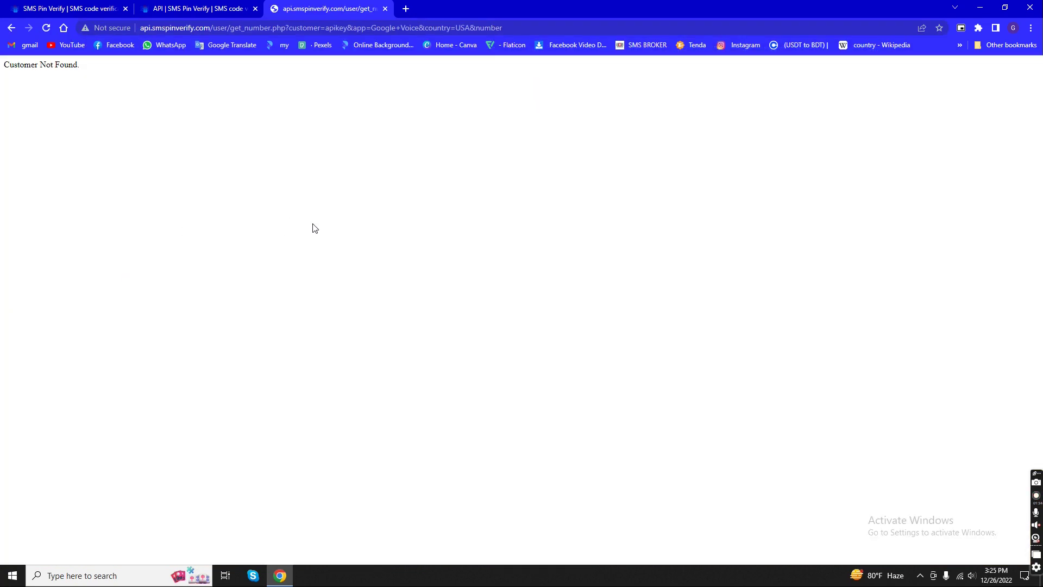
# - Copy the account's API key from the API access page
pyautogui.click(207, 11)
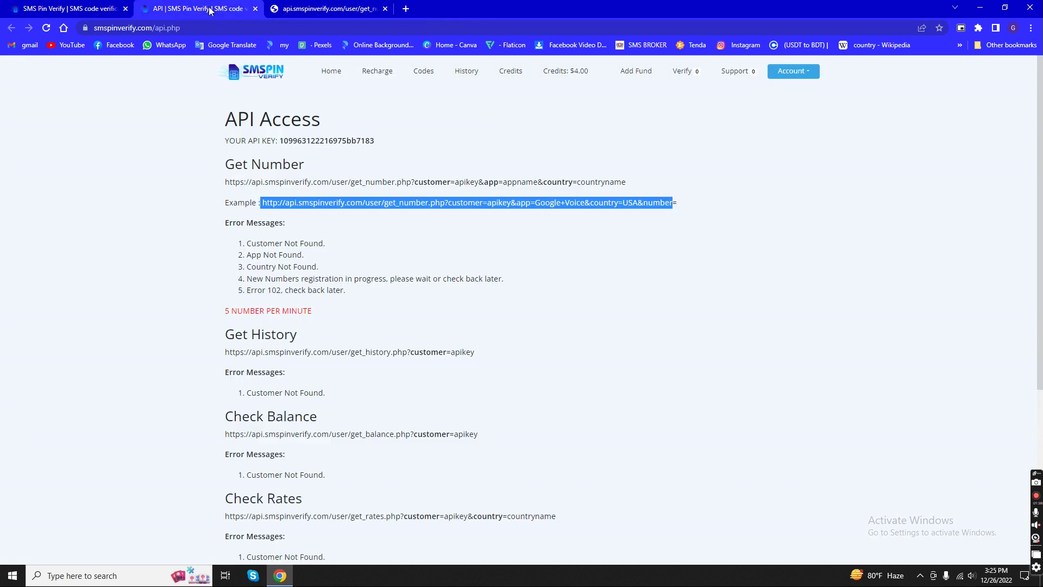
pyautogui.moveTo(217, 140); pyautogui.dragTo(378, 149)
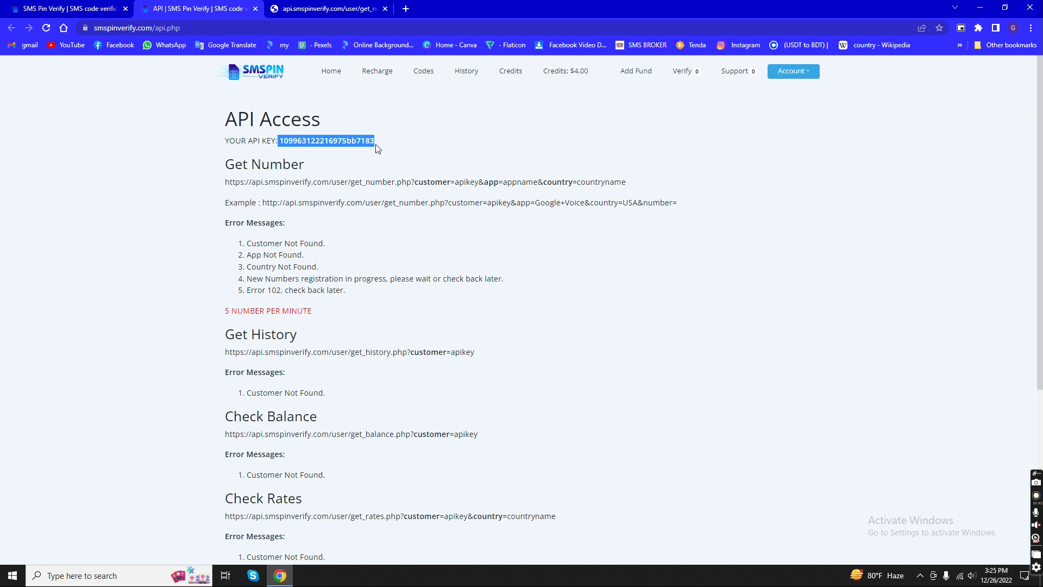
pyautogui.rightClick(339, 138)
pyautogui.click(357, 150)
# - Replace the apikey placeholder in the example request's URL with the copied API key and load the request
pyautogui.click(329, 9)
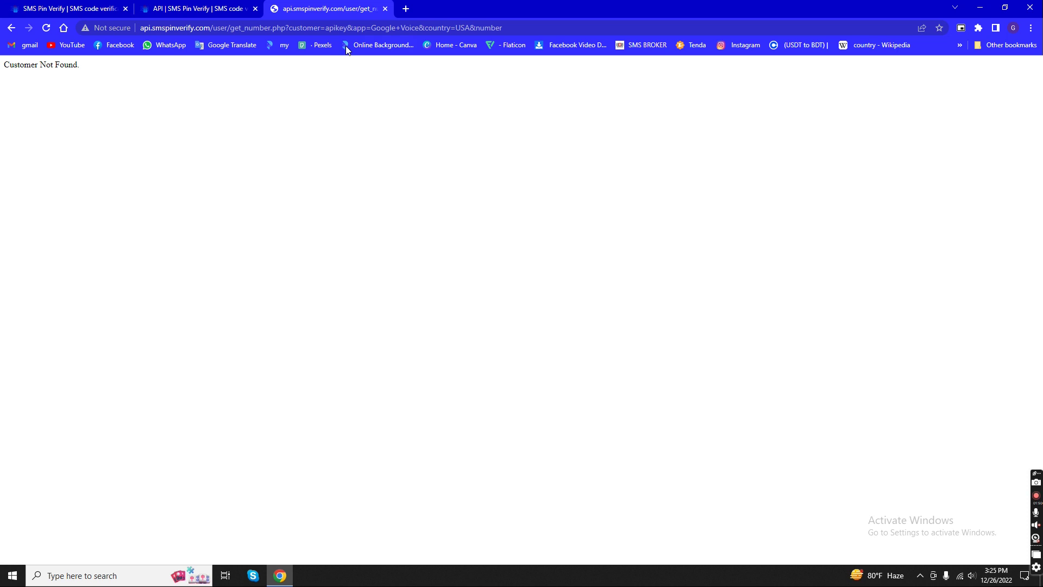
pyautogui.moveTo(326, 29); pyautogui.dragTo(347, 38)
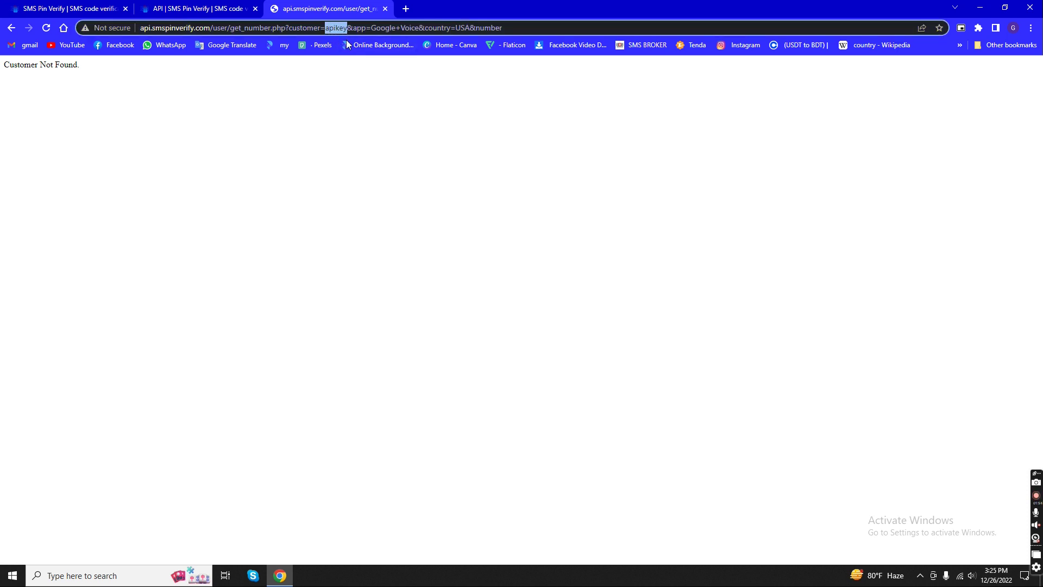
pyautogui.rightClick(334, 29)
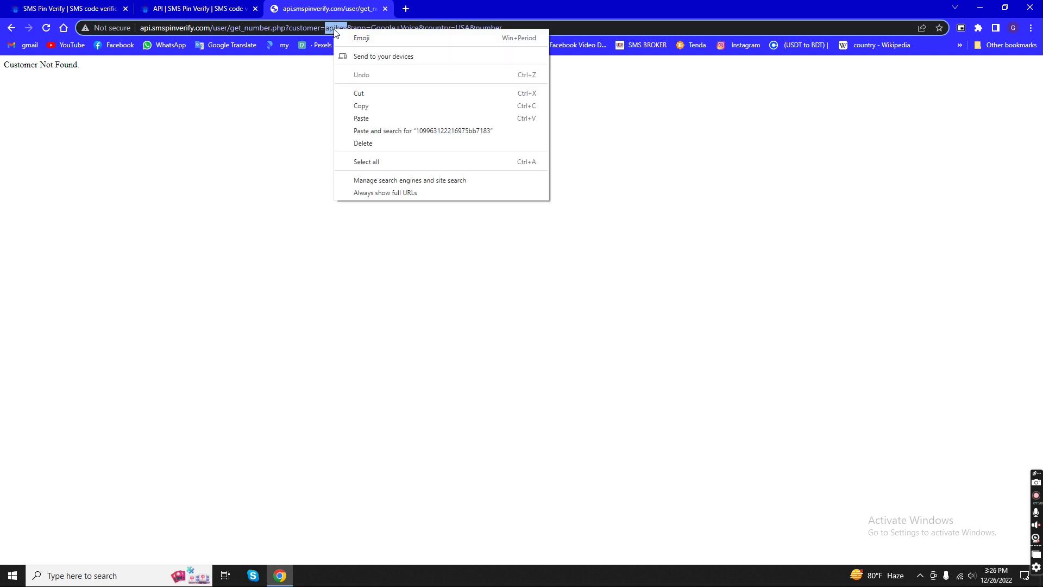
pyautogui.click(362, 119)
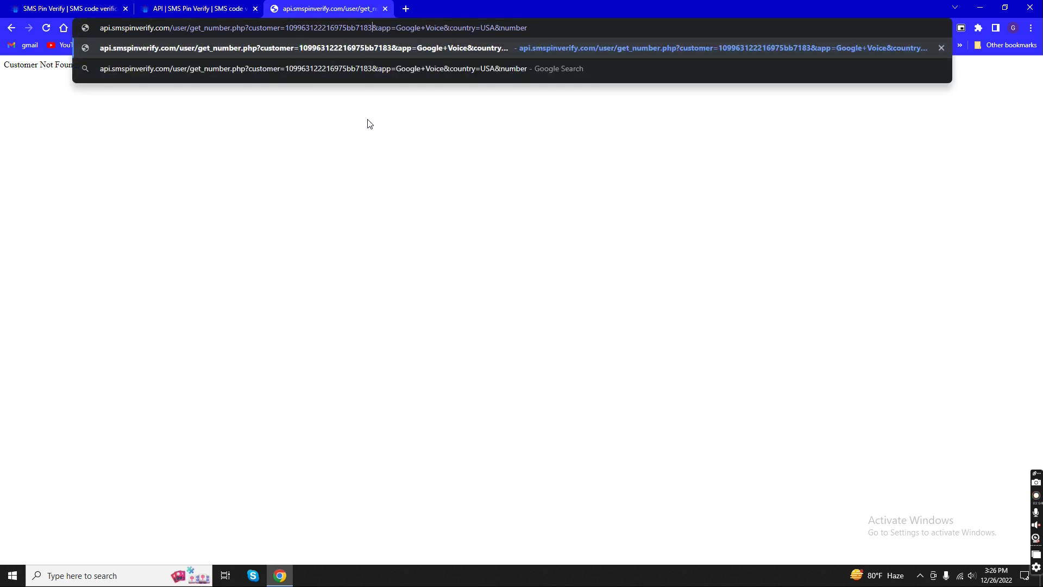
pyautogui.press('Return')
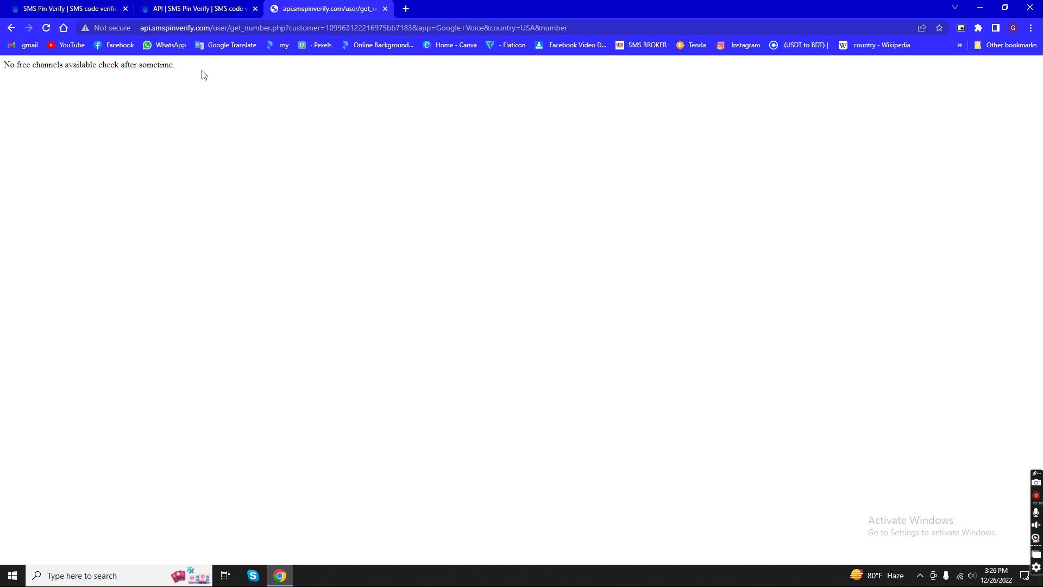
# - Copy the complete Get Number request URL containing the account's API key
pyautogui.moveTo(189, 68); pyautogui.dragTo(4, 76)
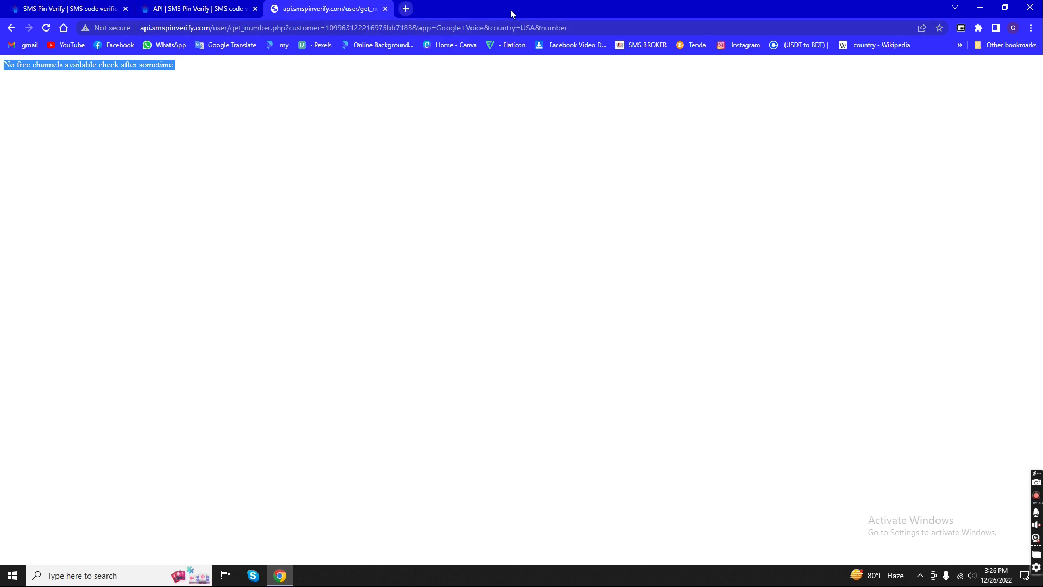
pyautogui.moveTo(610, 28); pyautogui.dragTo(119, 69)
pyautogui.hotkey('ctrl', 'c')
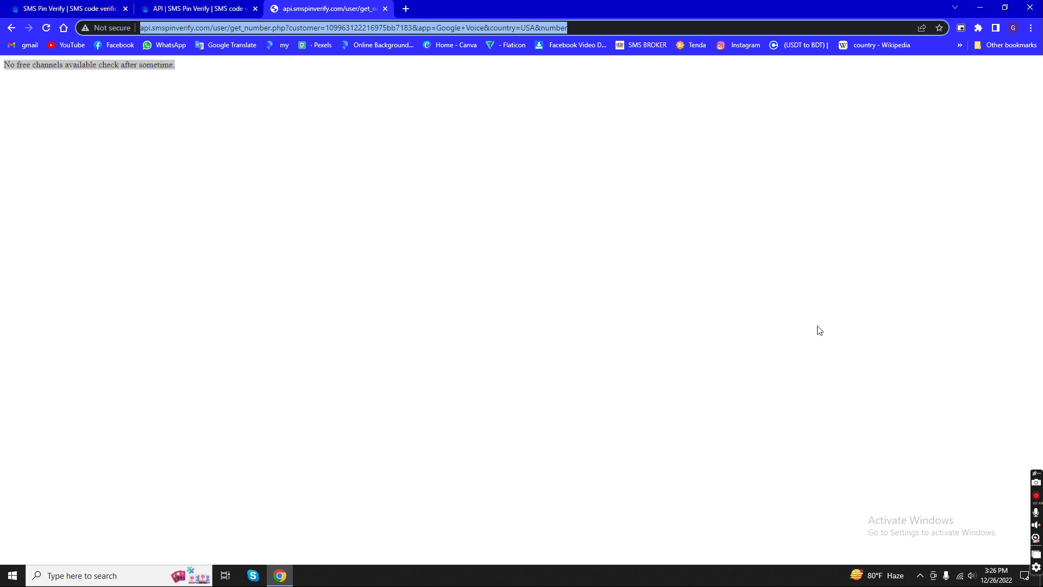
# - Load the copied Get Number request URL, including the API key, in ten additional browser tabs
pyautogui.click(405, 8)
pyautogui.hotkey('ctrl', 'v')
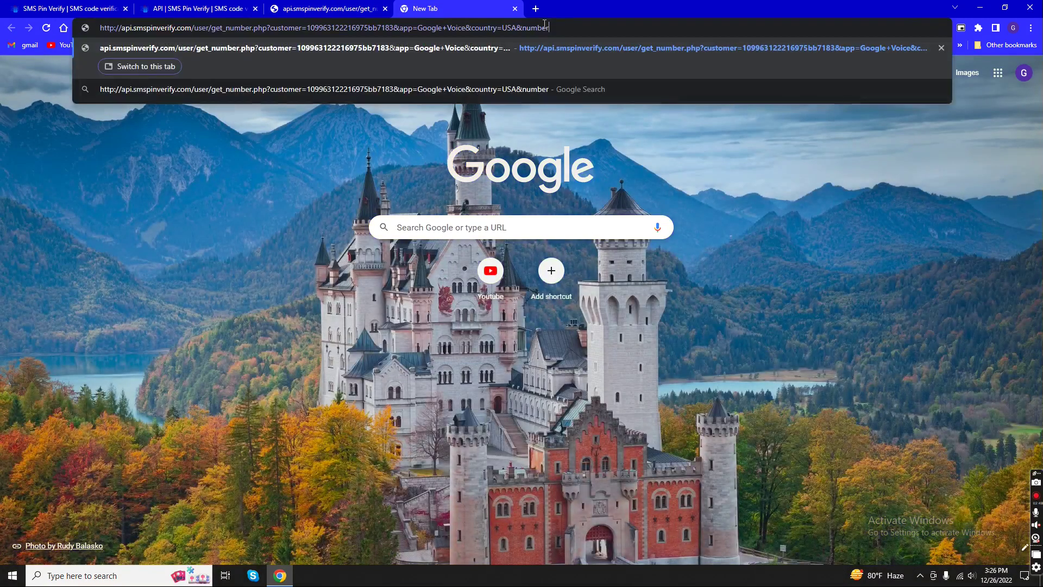
pyautogui.press('Return')
pyautogui.click(536, 9)
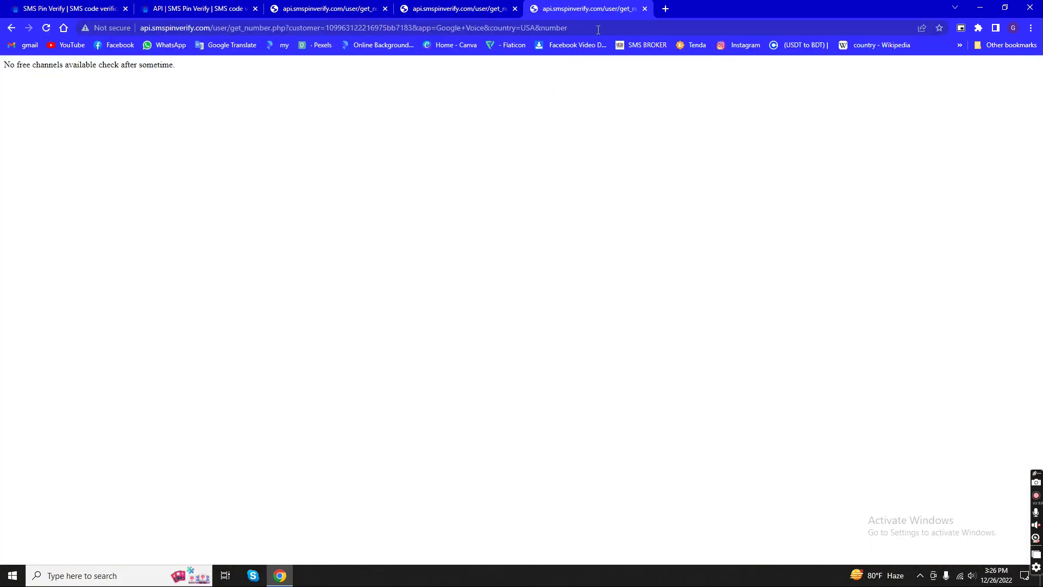
pyautogui.click(665, 9)
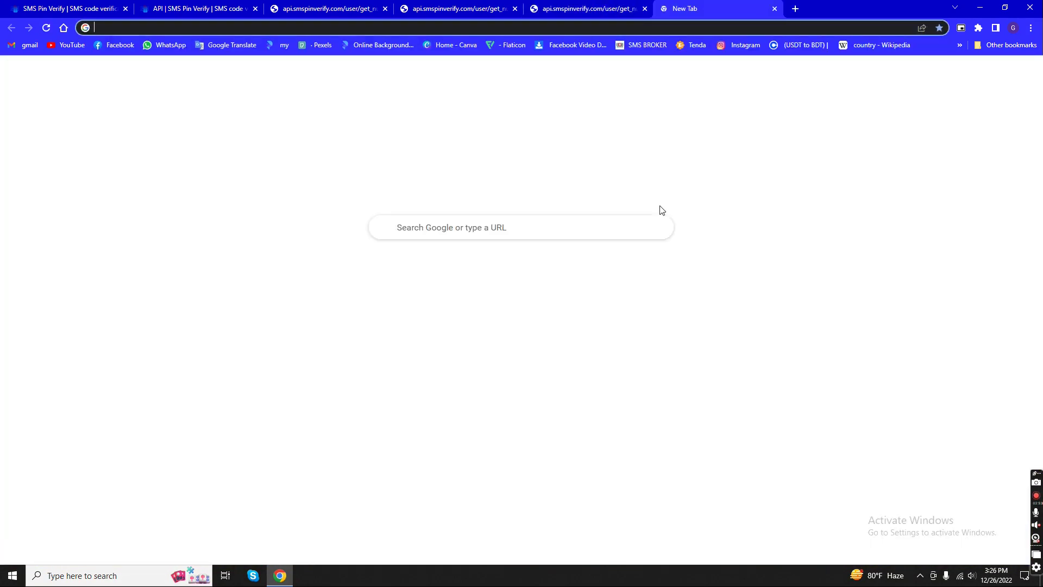
pyautogui.hotkey('ctrl', 'v')
pyautogui.press('Return')
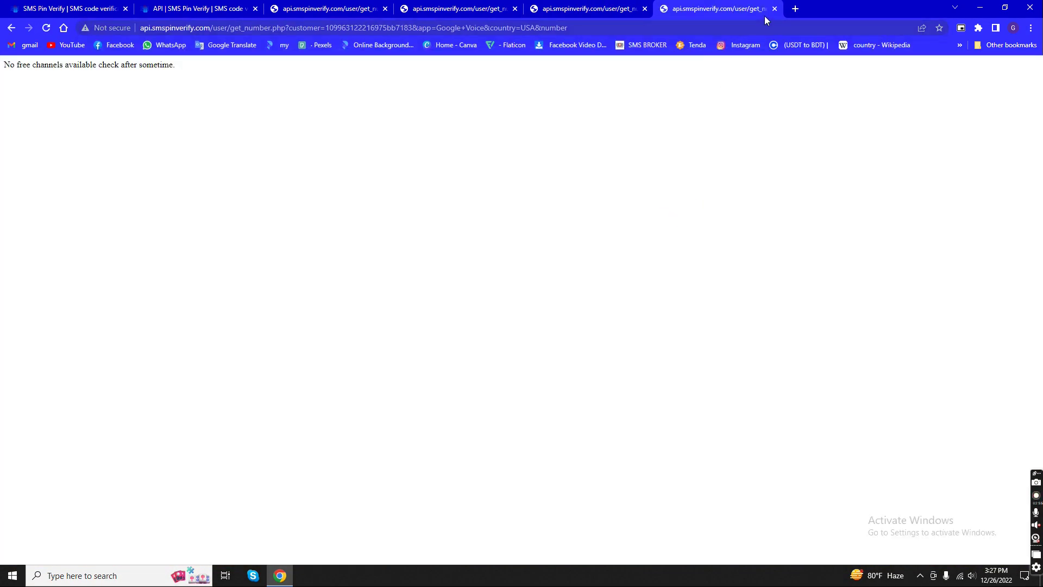
pyautogui.click(796, 9)
pyautogui.hotkey('ctrl', 'v')
pyautogui.press('Return')
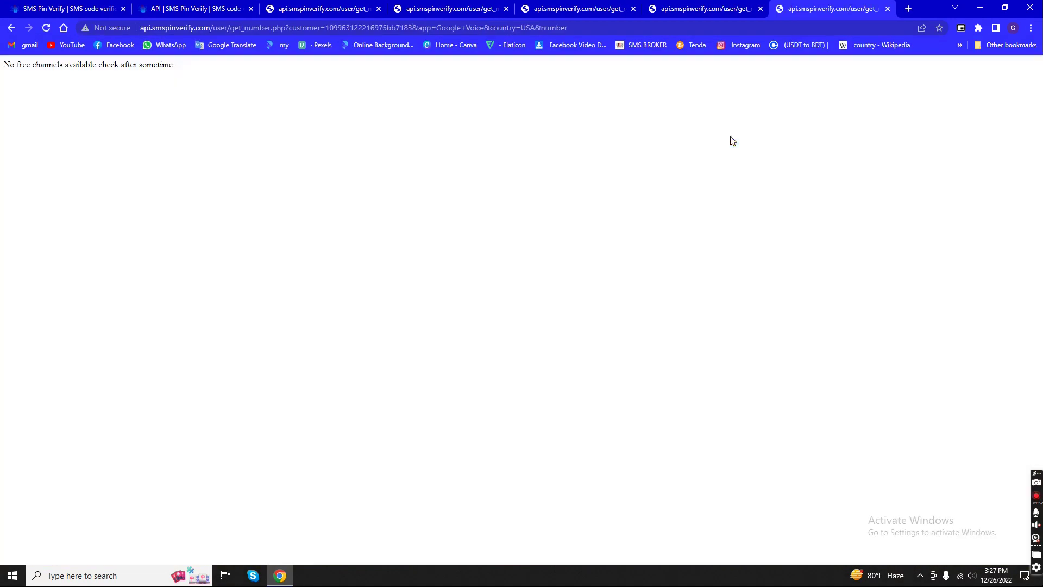
pyautogui.click(908, 9)
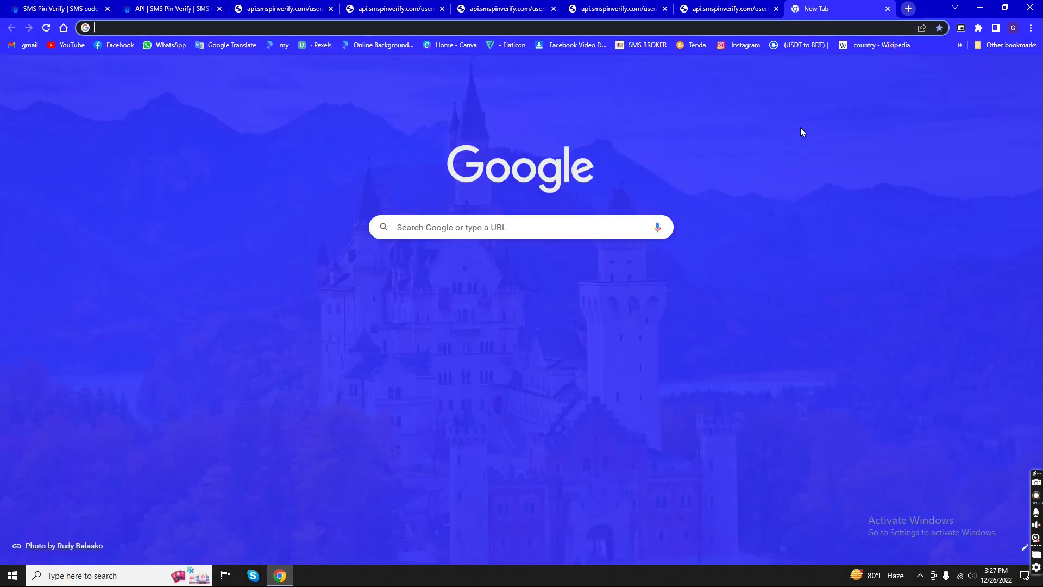
pyautogui.hotkey('ctrl', 'v')
pyautogui.press('Return')
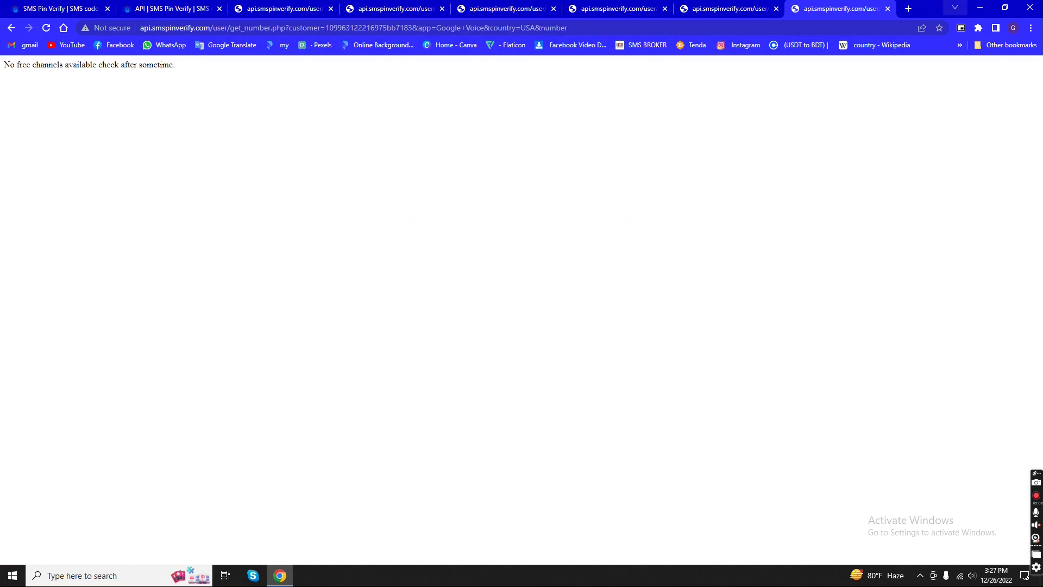
pyautogui.click(908, 8)
pyautogui.hotkey('ctrl', 'v')
pyautogui.press('Return')
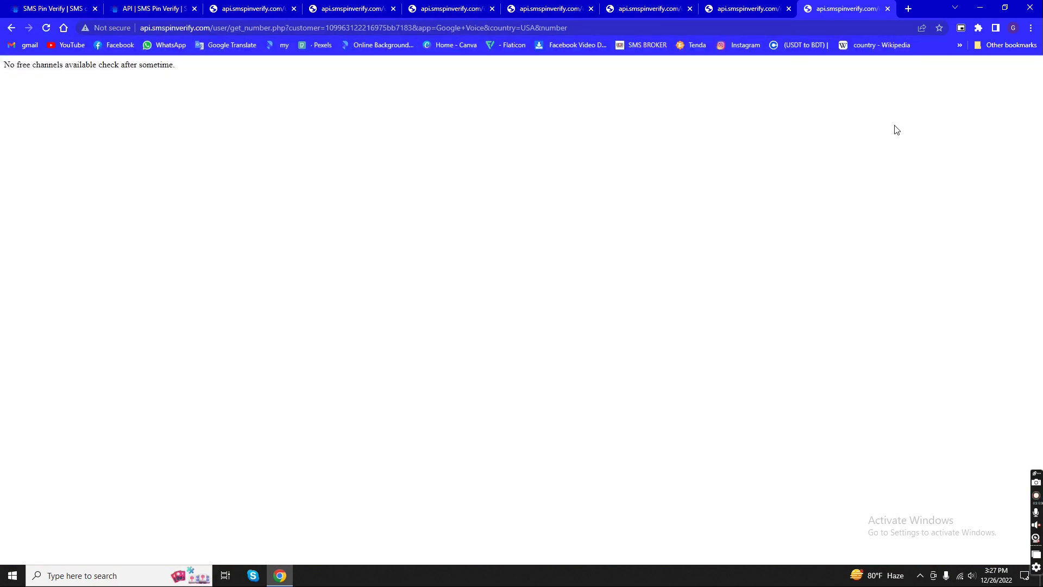
pyautogui.click(907, 9)
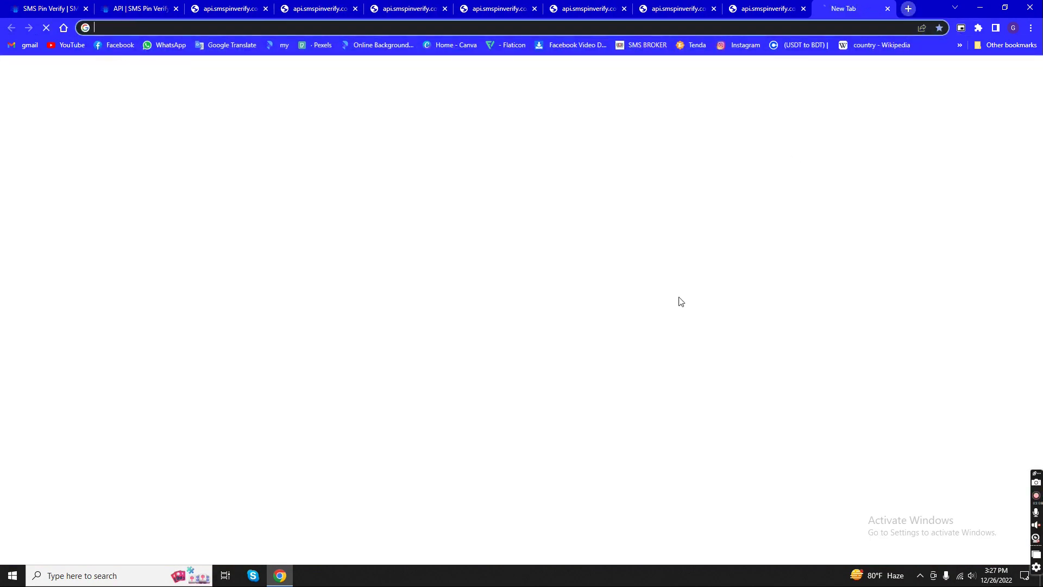
pyautogui.hotkey('ctrl', 'v')
pyautogui.press('Return')
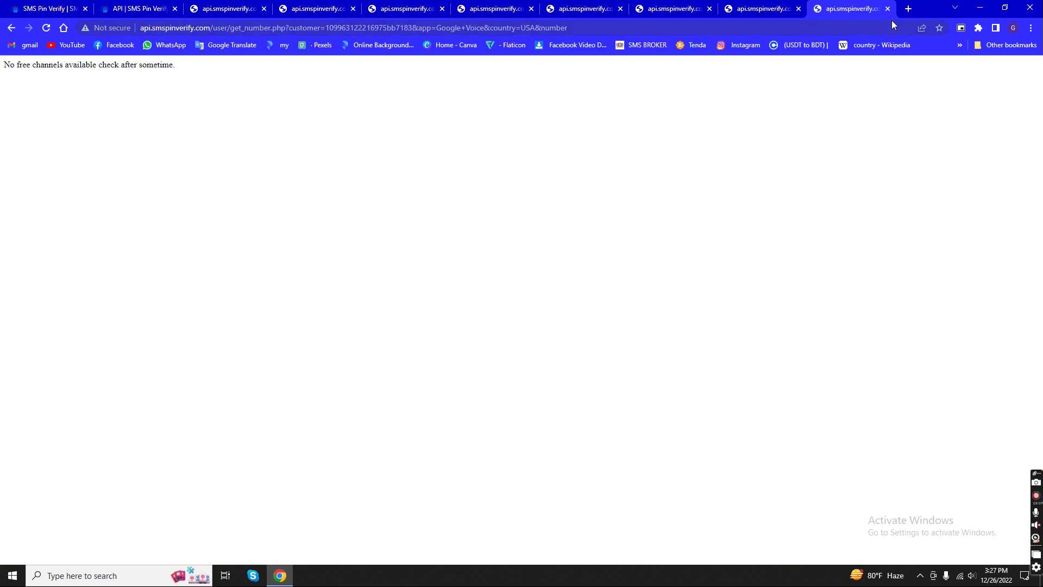
pyautogui.click(908, 9)
pyautogui.hotkey('ctrl', 'v')
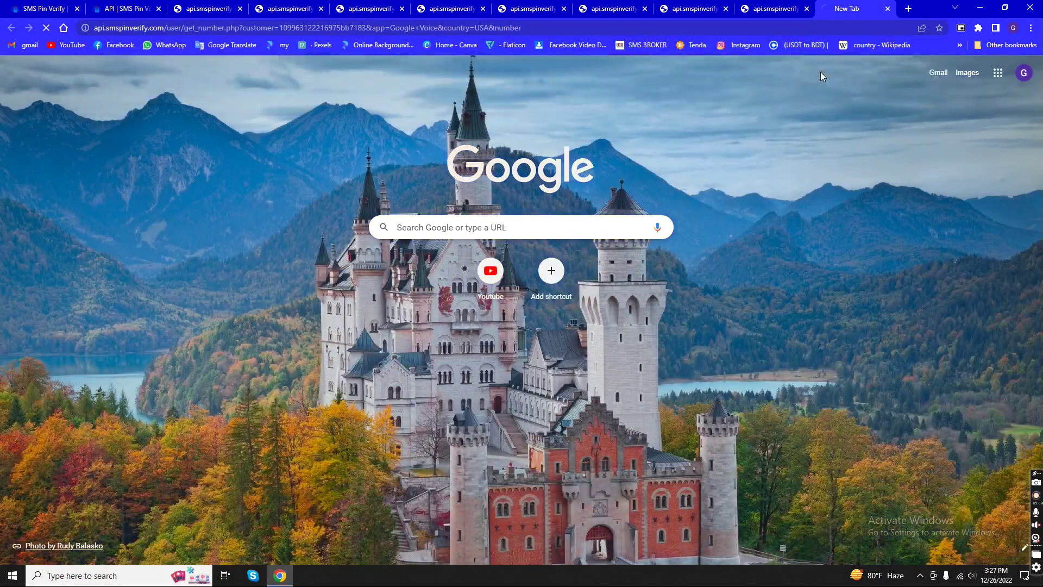
pyautogui.press('Return')
pyautogui.click(908, 9)
pyautogui.hotkey('ctrl', 'v')
pyautogui.press('Return')
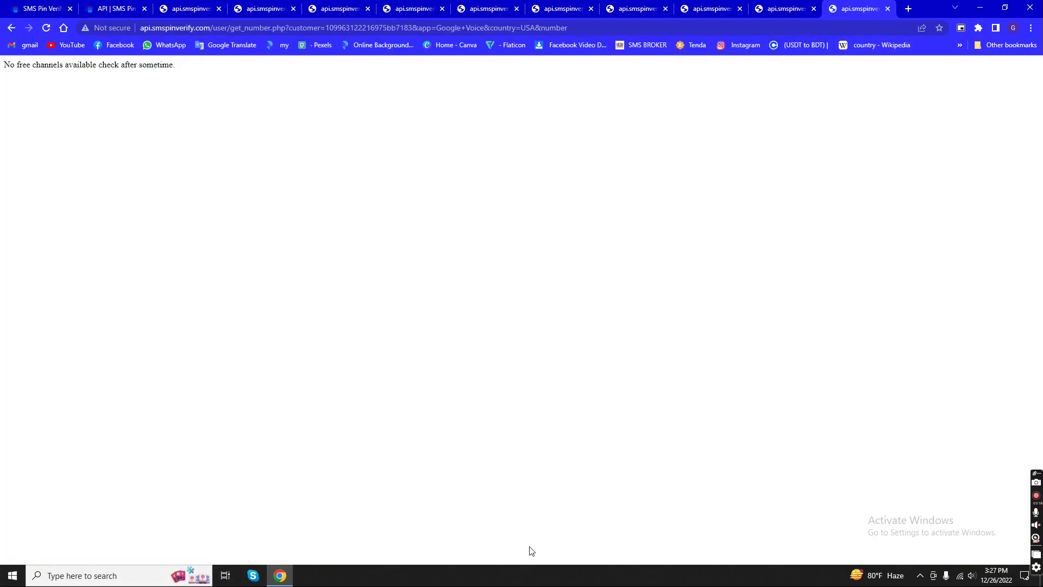
pyautogui.click(908, 9)
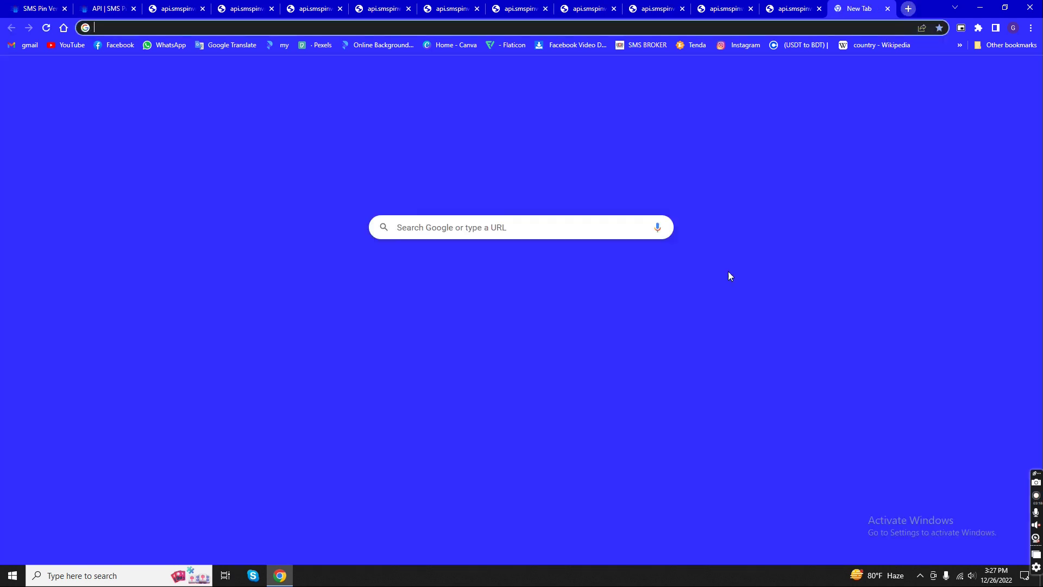
pyautogui.hotkey('ctrl', 'v')
pyautogui.press('Return')
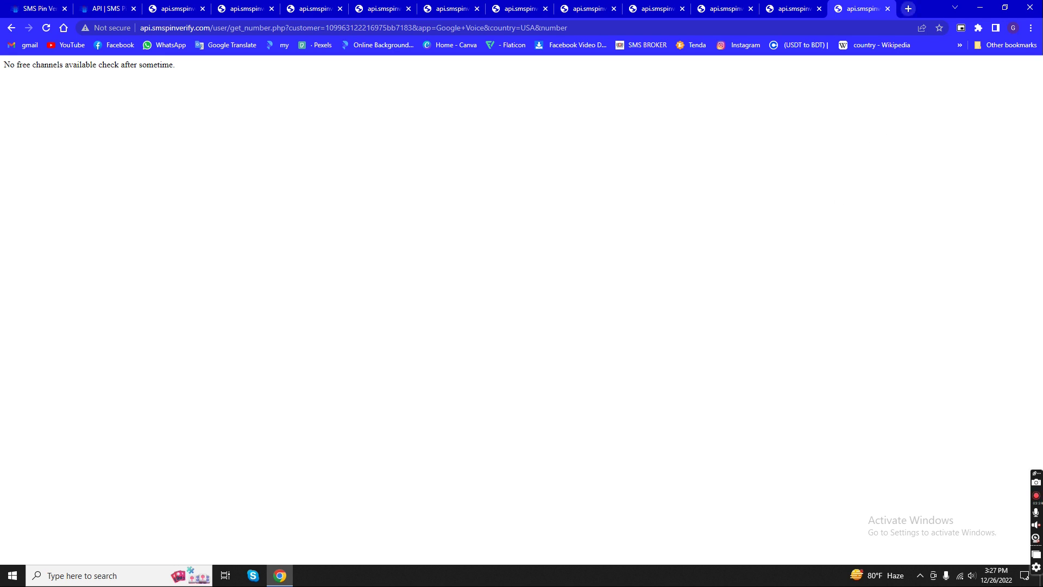
# - Search the web for "auto refresh plus" in a new browser tab
pyautogui.click(908, 8)
pyautogui.click(496, 29)
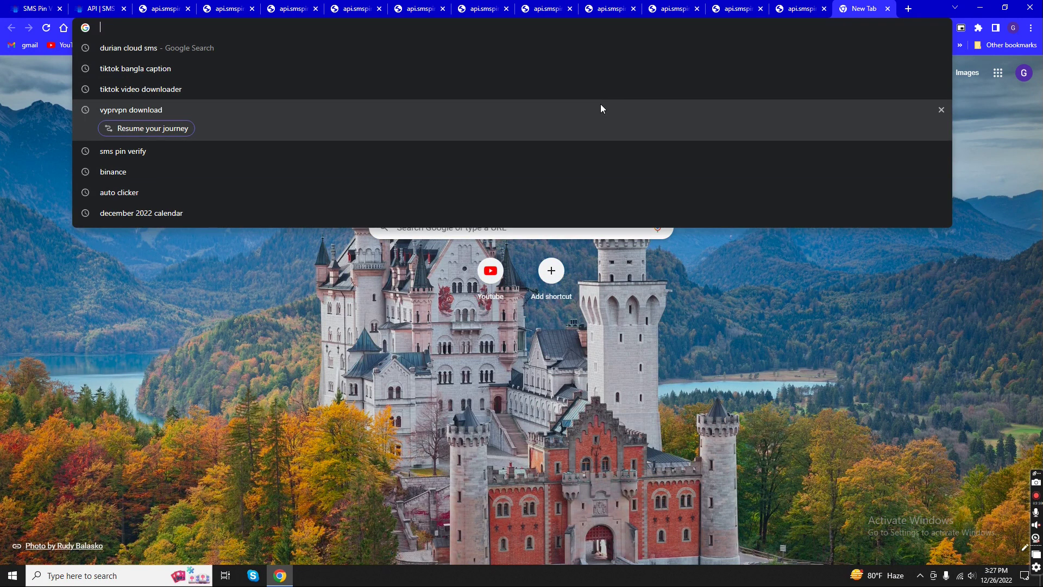
pyautogui.write('auy')
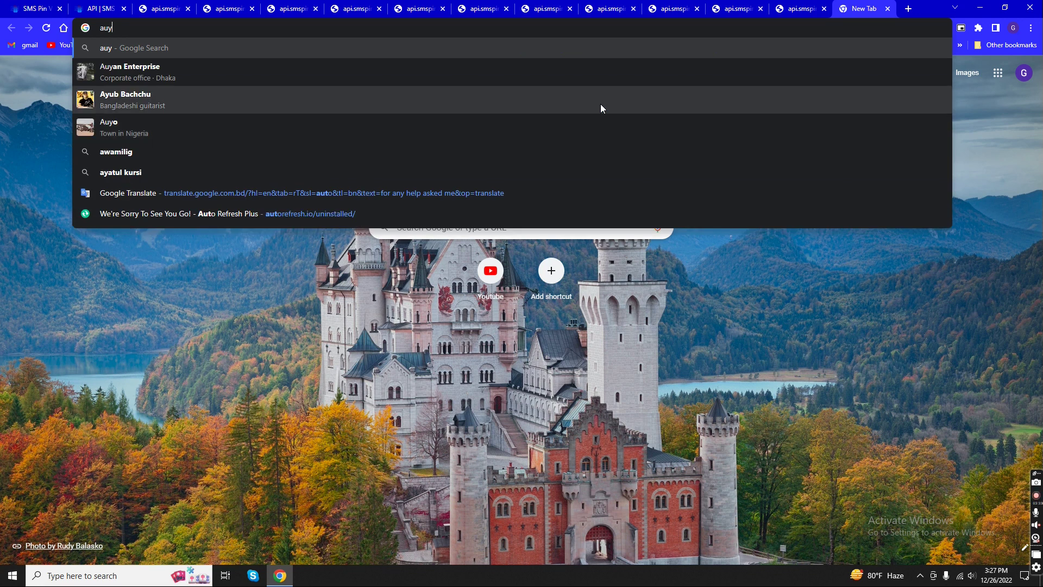
pyautogui.press('BackSpace')
pyautogui.write('t')
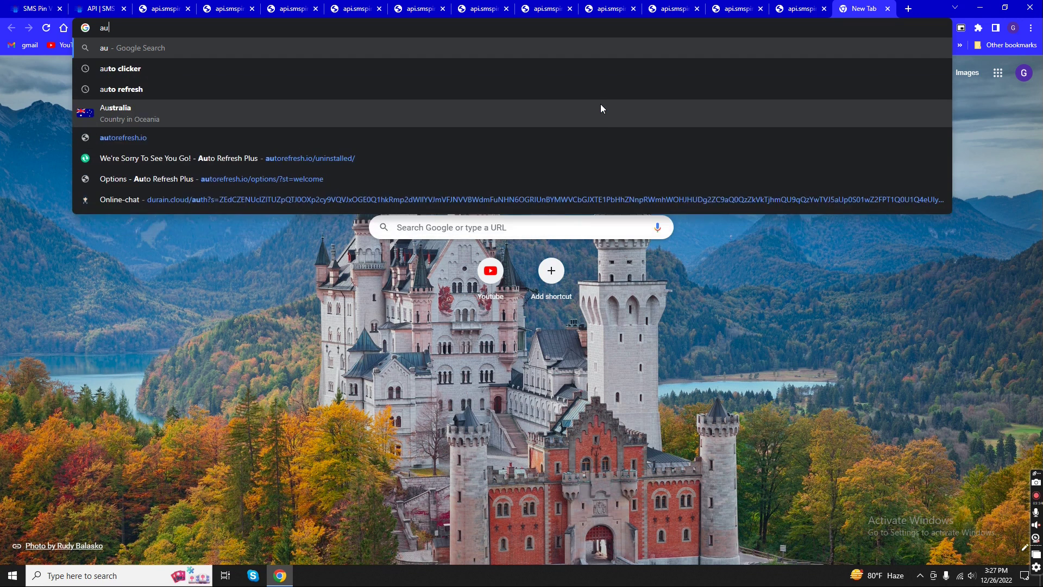
pyautogui.write('o')
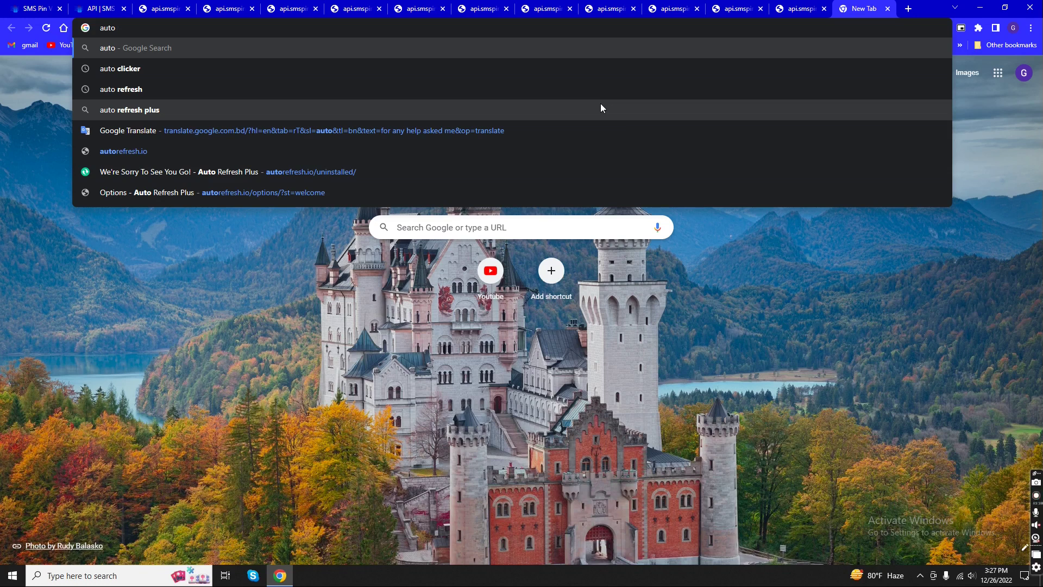
pyautogui.click(581, 117)
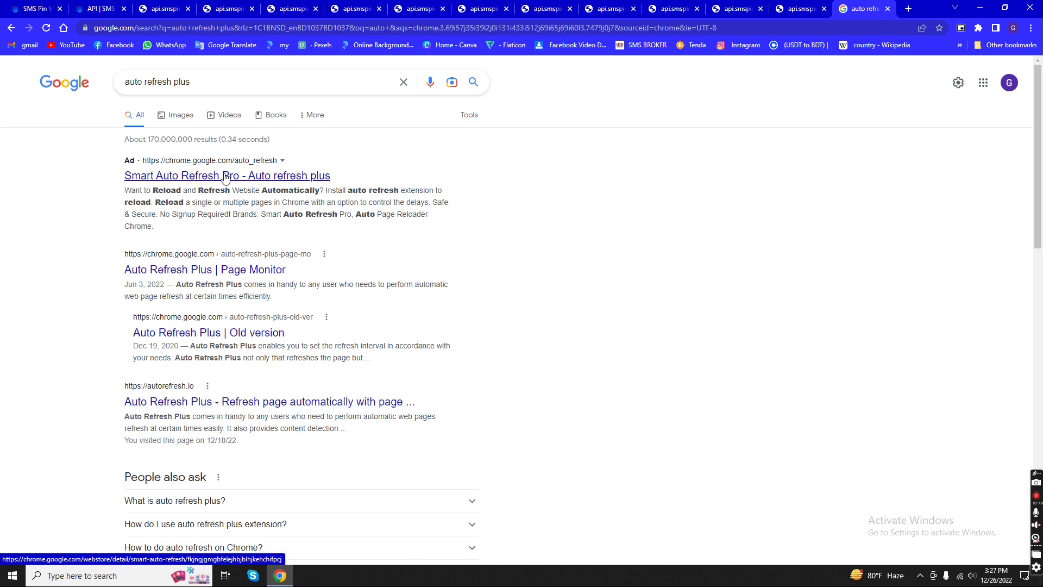
# - Install the "Auto Refresh Plus | Page Monitor" extension from its Chrome Web Store page
pyautogui.click(199, 270)
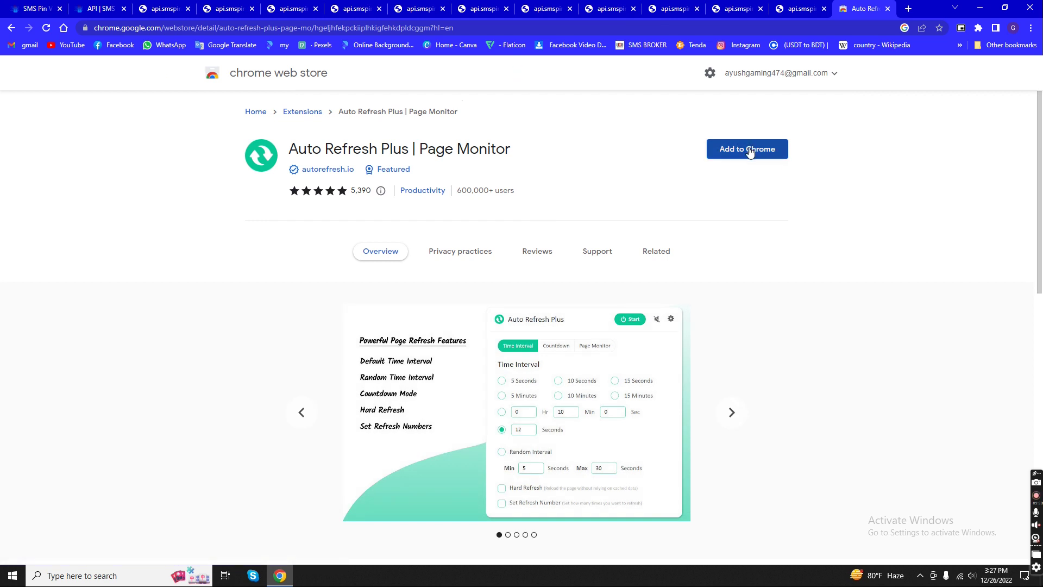
pyautogui.click(747, 152)
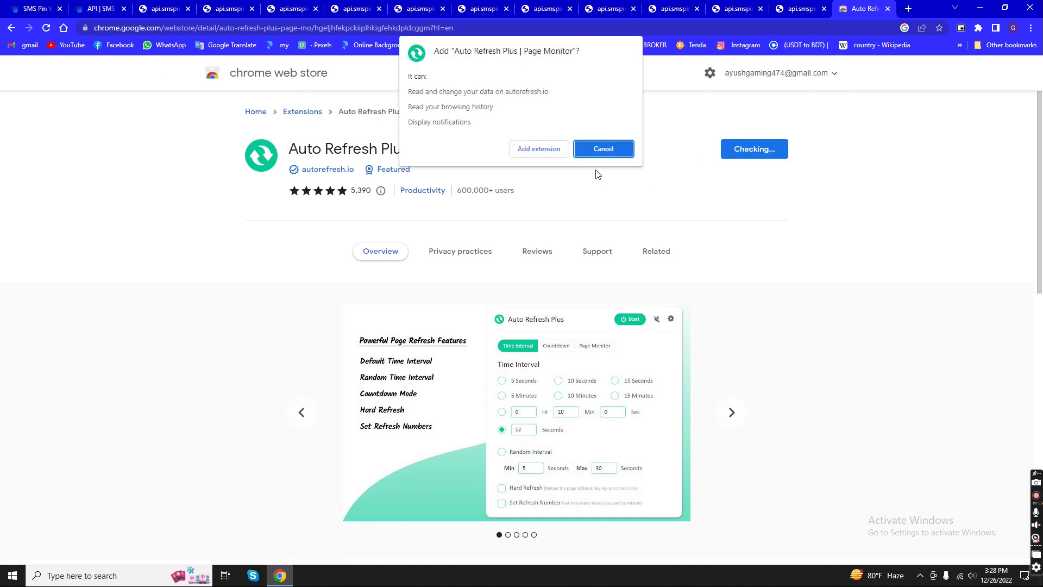
pyautogui.click(550, 157)
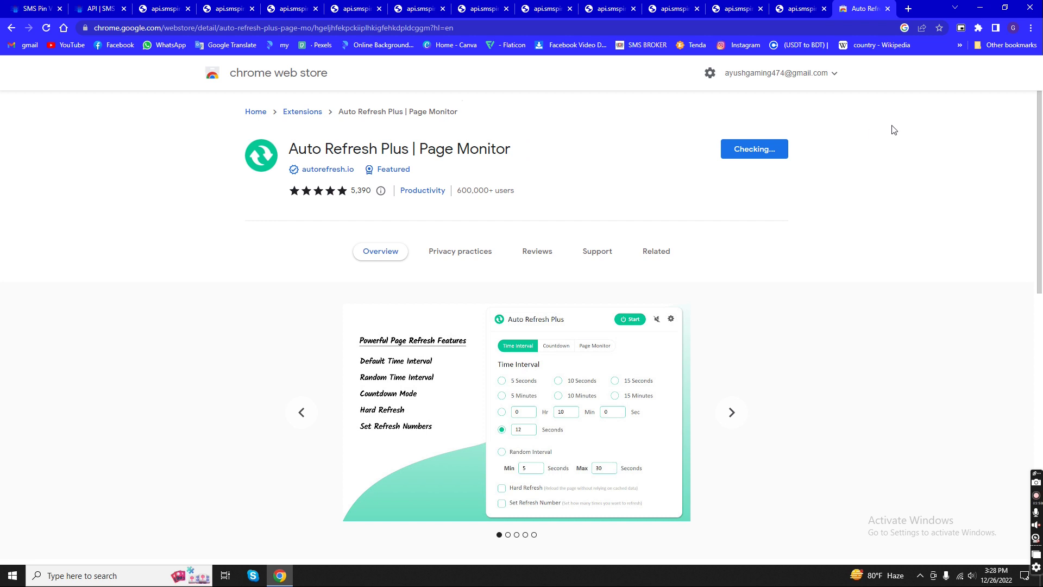
# - Pin the Auto Refresh Plus extension ahead of the Picture-in-Picture extension and close its options page
pyautogui.click(979, 30)
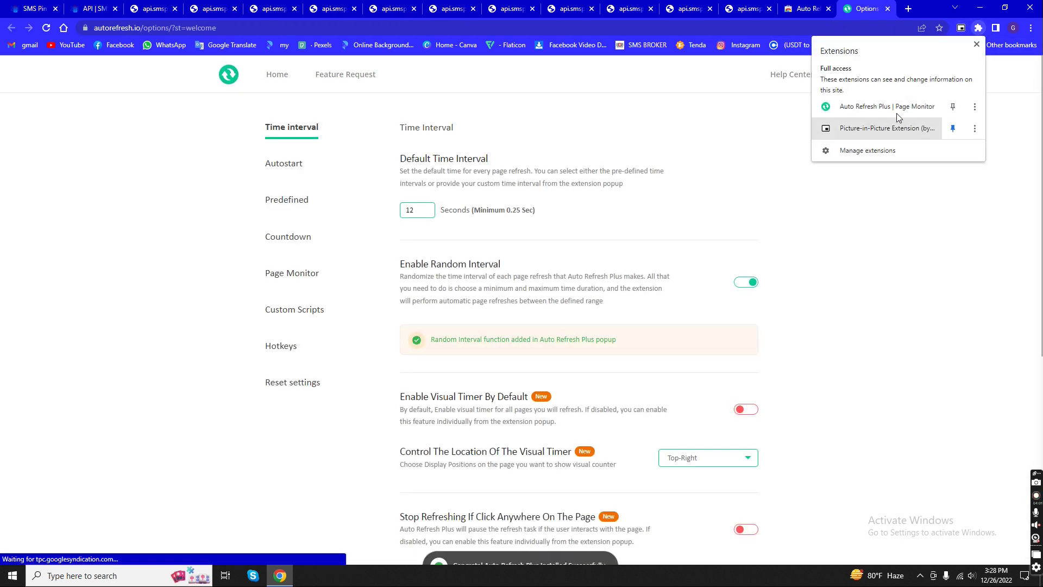
pyautogui.click(952, 107)
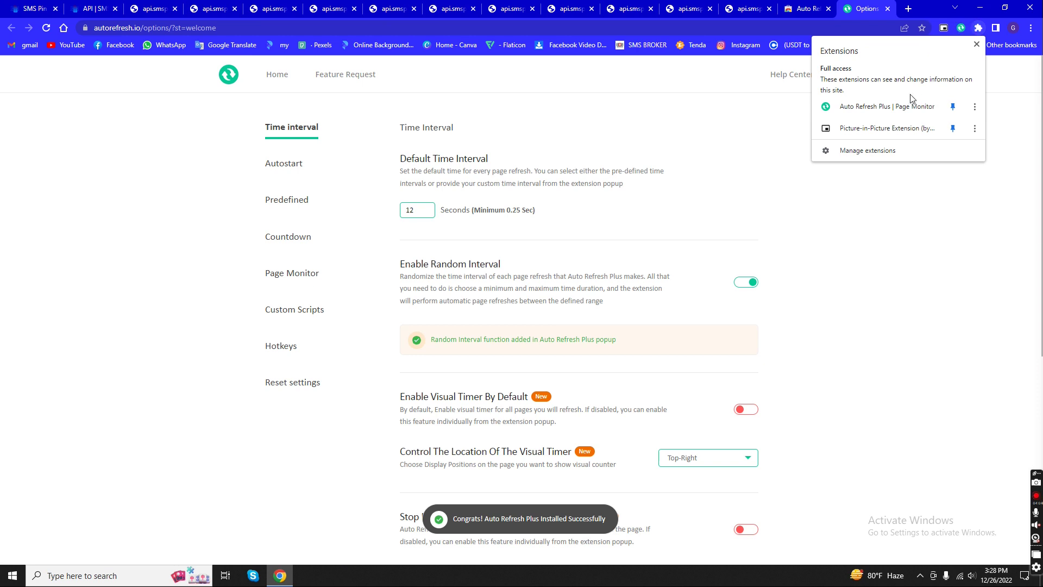
pyautogui.click(887, 9)
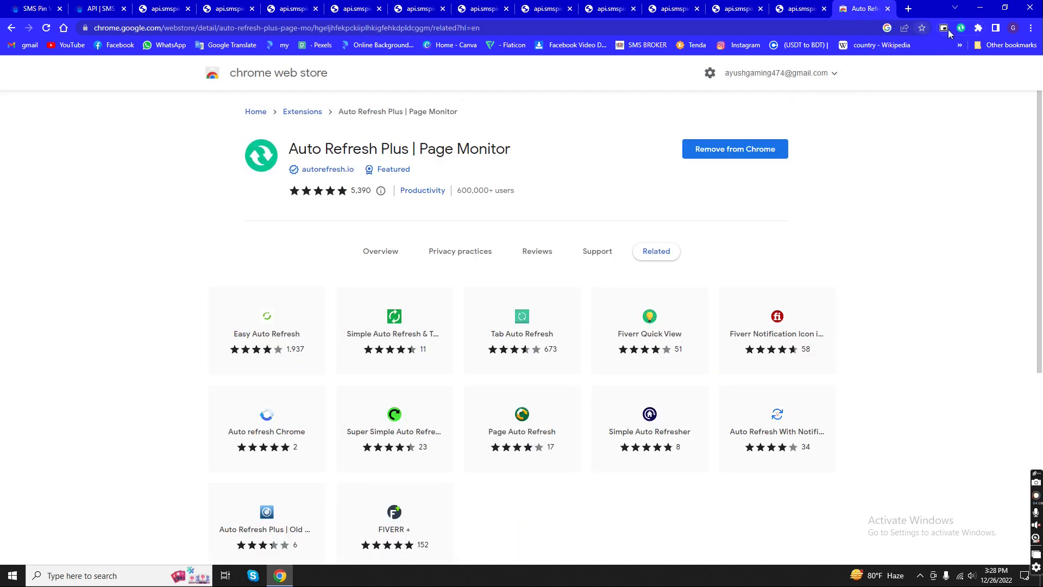
pyautogui.moveTo(957, 33); pyautogui.dragTo(946, 35)
# - Set the Auto Refresh Plus custom time interval to 1 second and start it on the first Get Number request tab
pyautogui.click(944, 33)
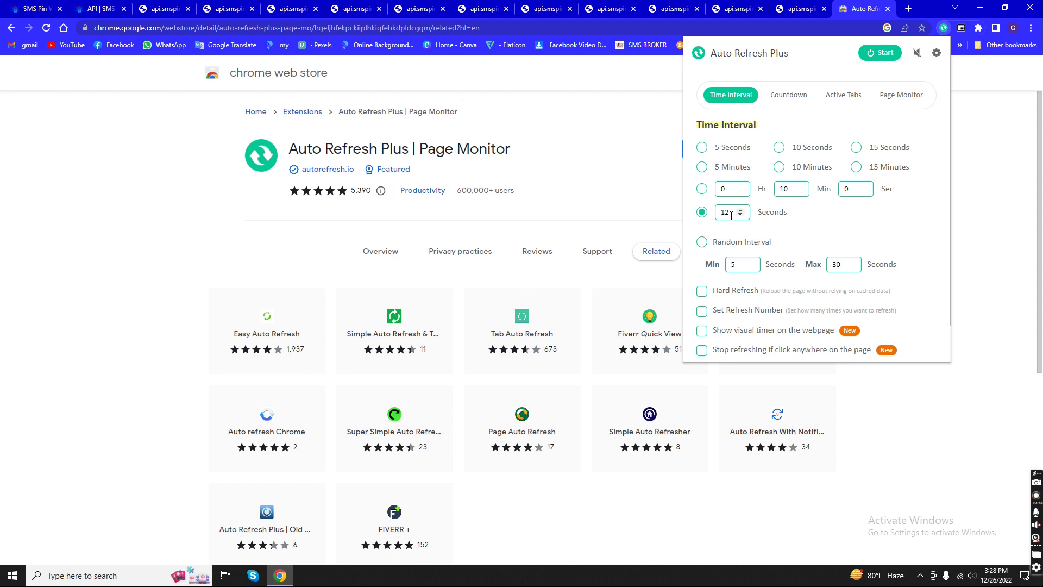
pyautogui.moveTo(732, 212); pyautogui.dragTo(717, 217)
pyautogui.click(163, 9)
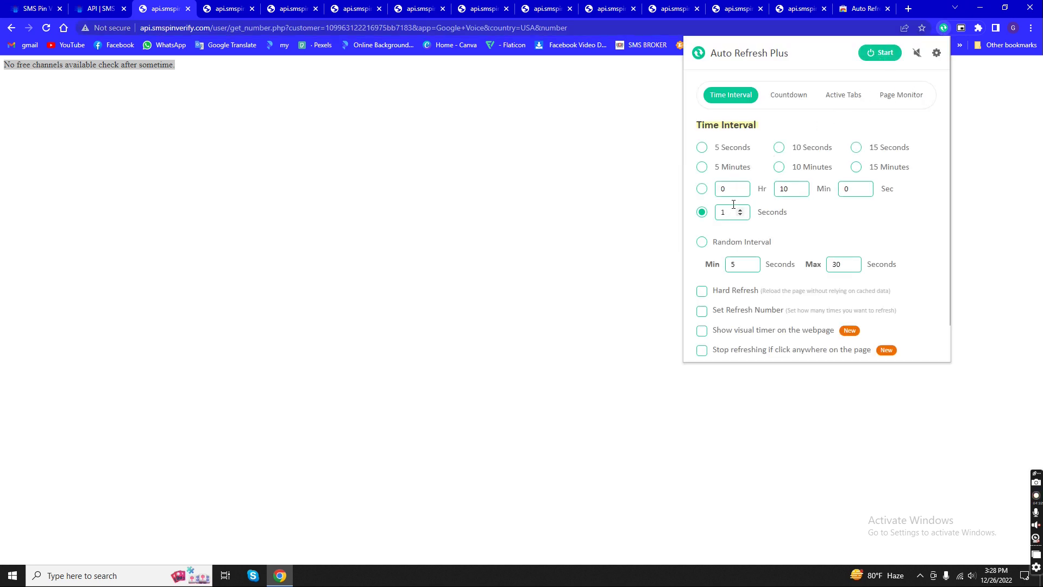
pyautogui.click(879, 52)
pyautogui.click(581, 130)
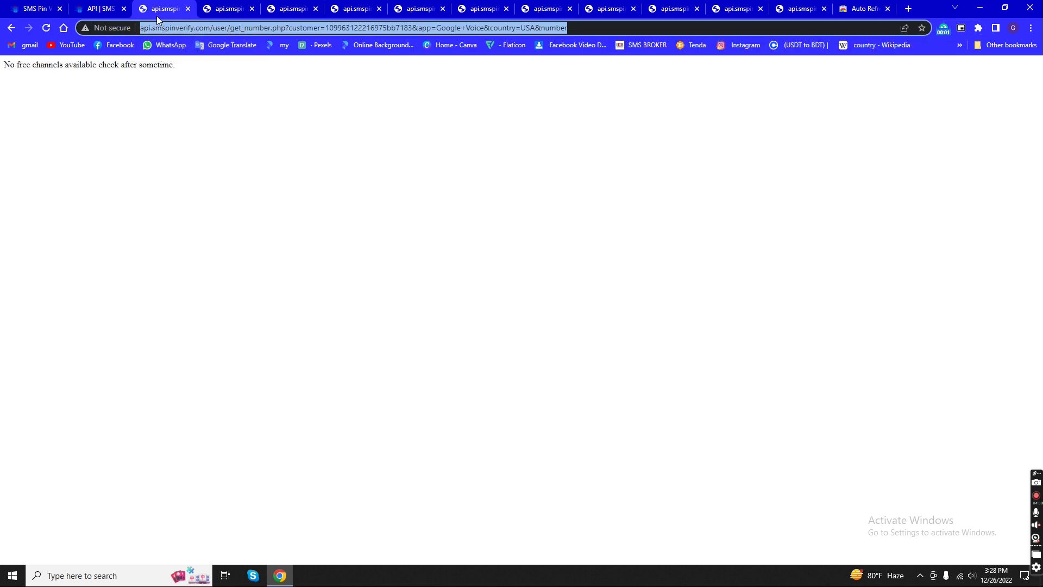
# - Start the 1-second auto refresh on the second, third and fourth Get Number request tabs
pyautogui.click(224, 10)
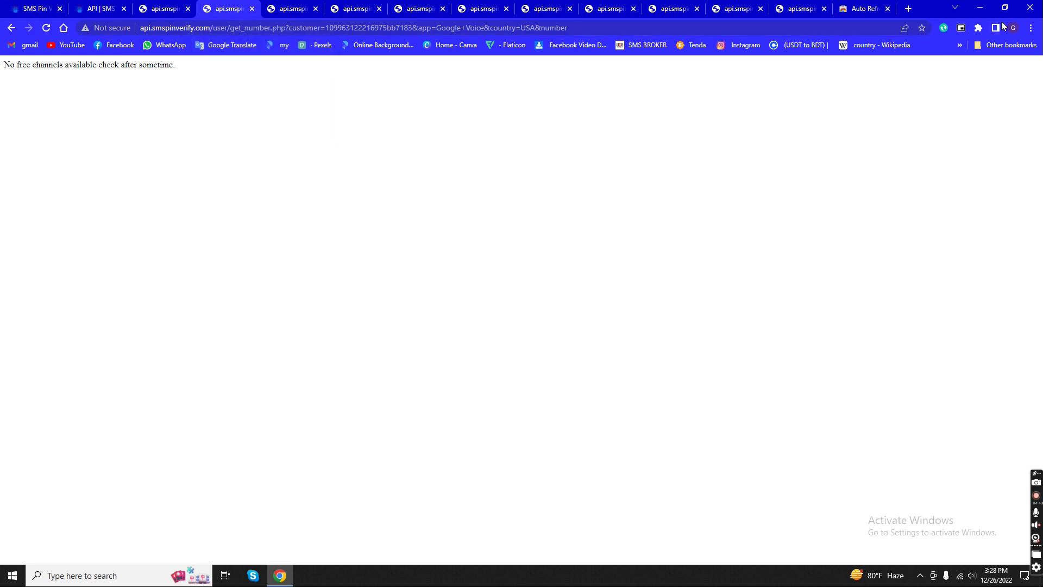
pyautogui.click(945, 27)
pyautogui.click(880, 53)
pyautogui.click(288, 9)
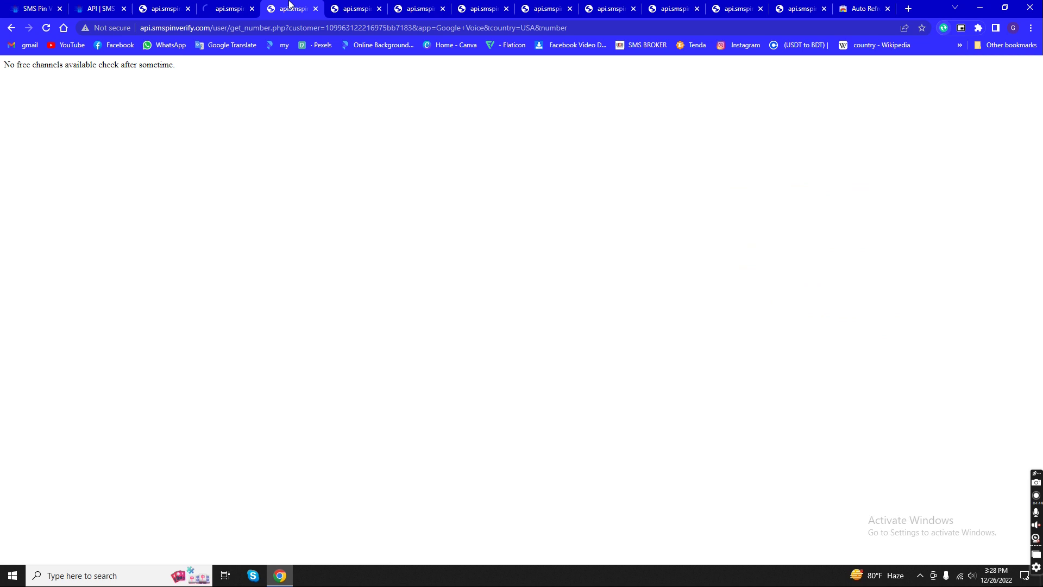
pyautogui.click(945, 28)
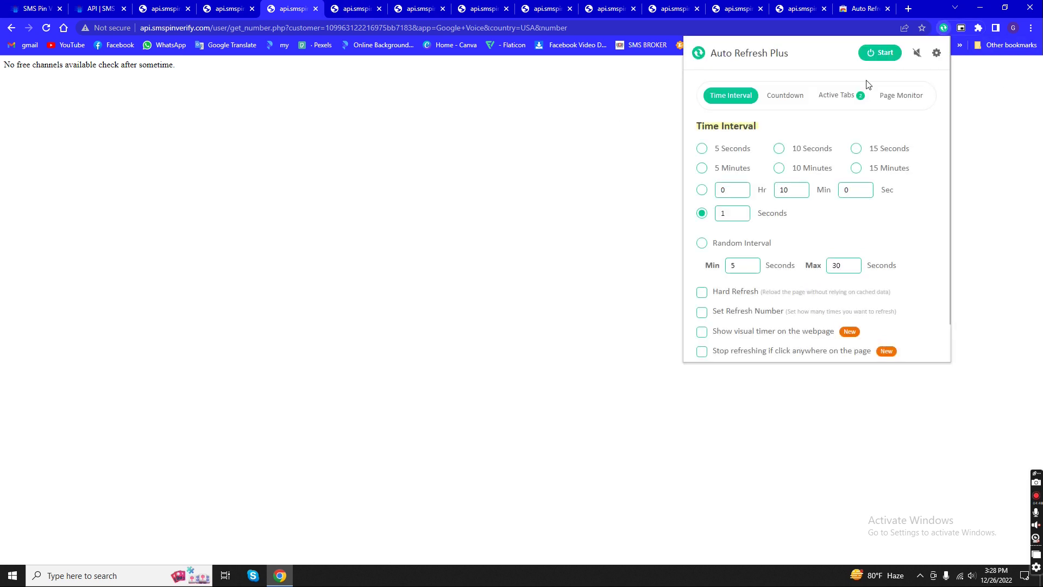
pyautogui.click(870, 54)
pyautogui.click(372, 7)
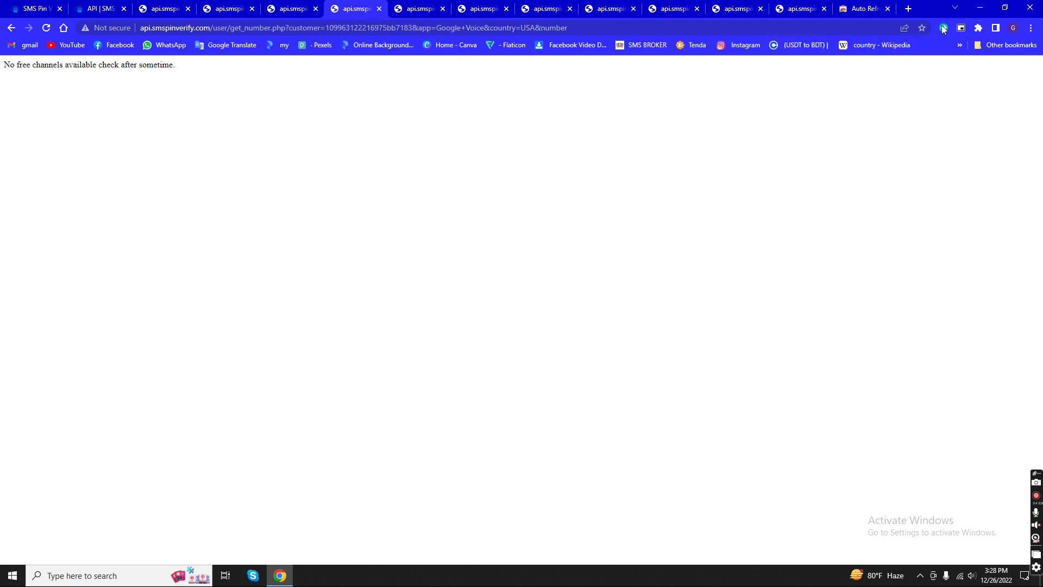
pyautogui.click(944, 27)
pyautogui.click(871, 53)
# - Start the 1-second auto refresh on the fifth, sixth and seventh Get Number request tabs
pyautogui.click(419, 9)
pyautogui.click(944, 28)
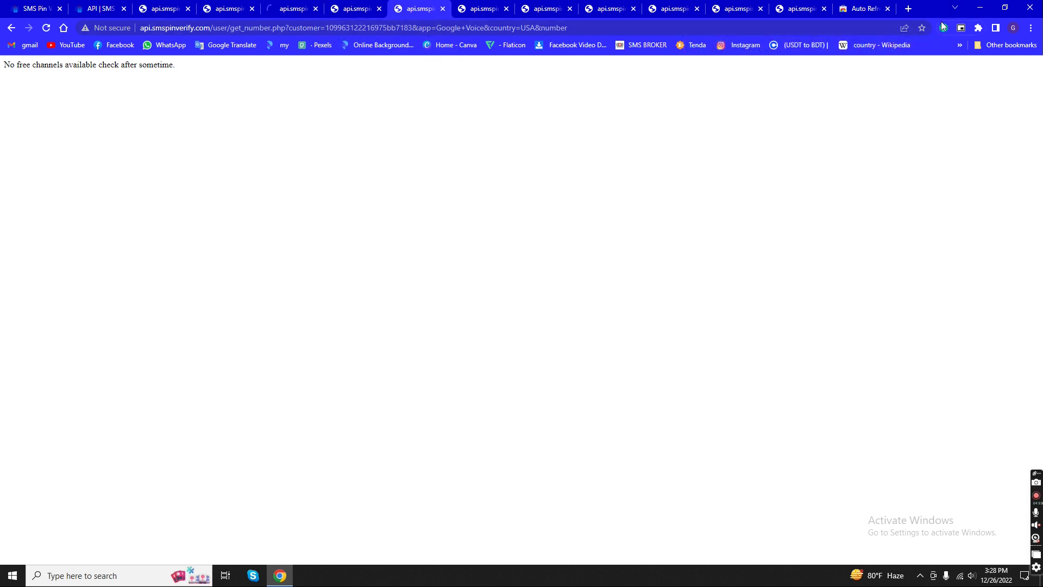
pyautogui.click(880, 52)
pyautogui.click(481, 8)
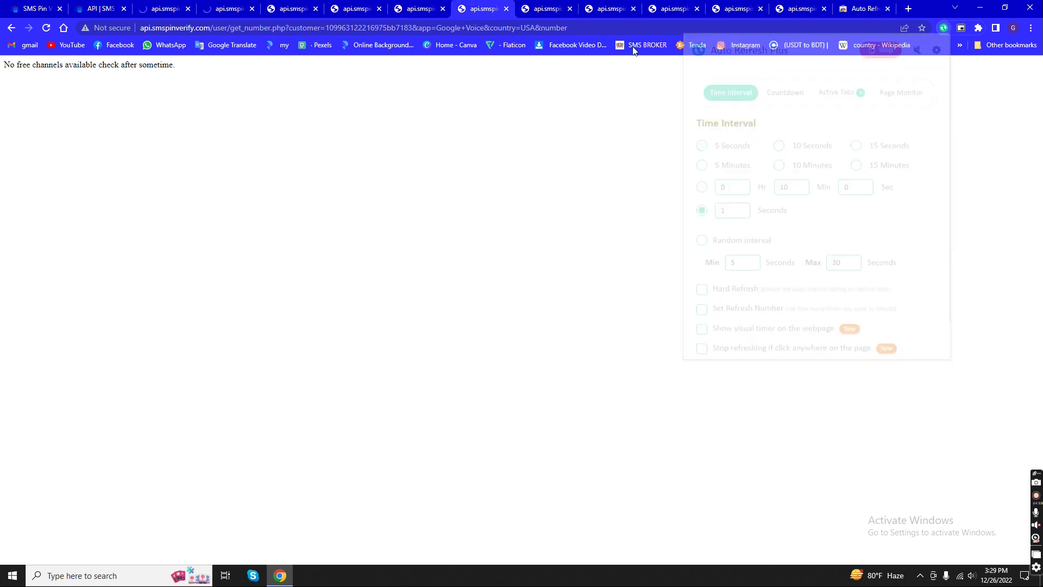
pyautogui.click(944, 27)
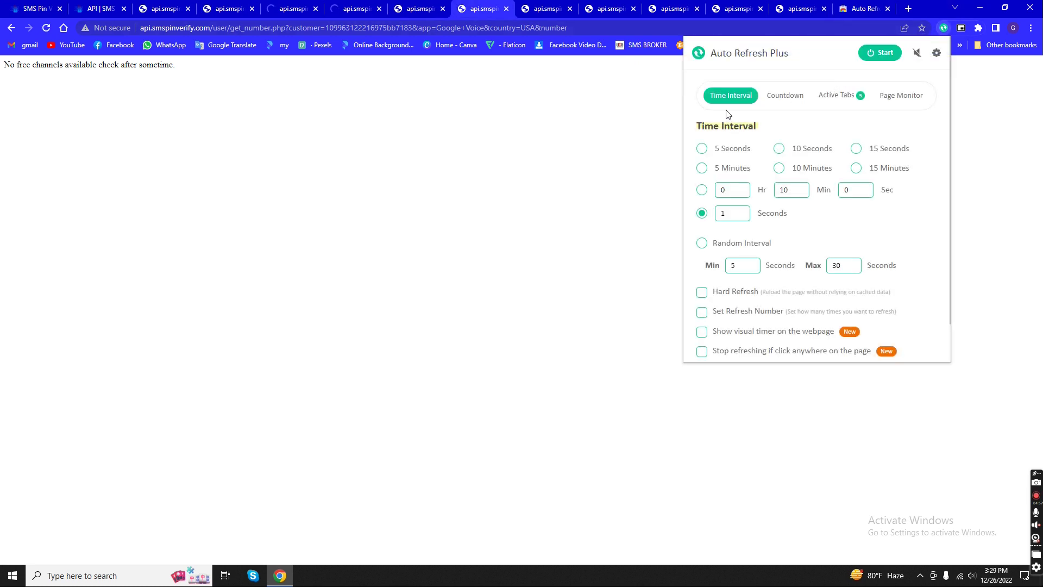
pyautogui.click(871, 54)
pyautogui.click(545, 9)
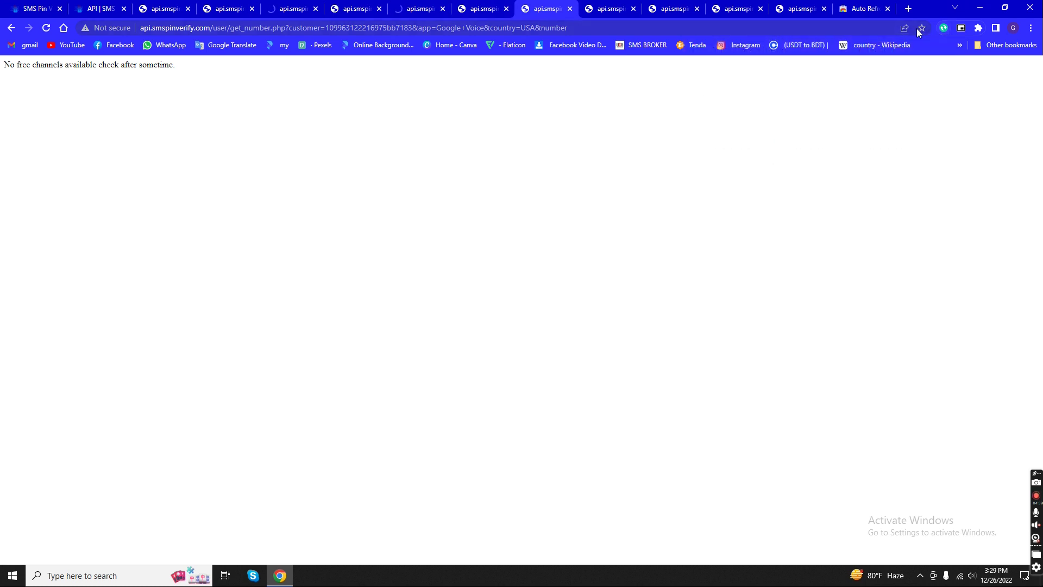
pyautogui.click(943, 28)
pyautogui.click(879, 52)
# - Start the 1-second auto refresh on the eighth Get Number request tab
pyautogui.hotkey('ctrl', 'Tab')
pyautogui.click(944, 28)
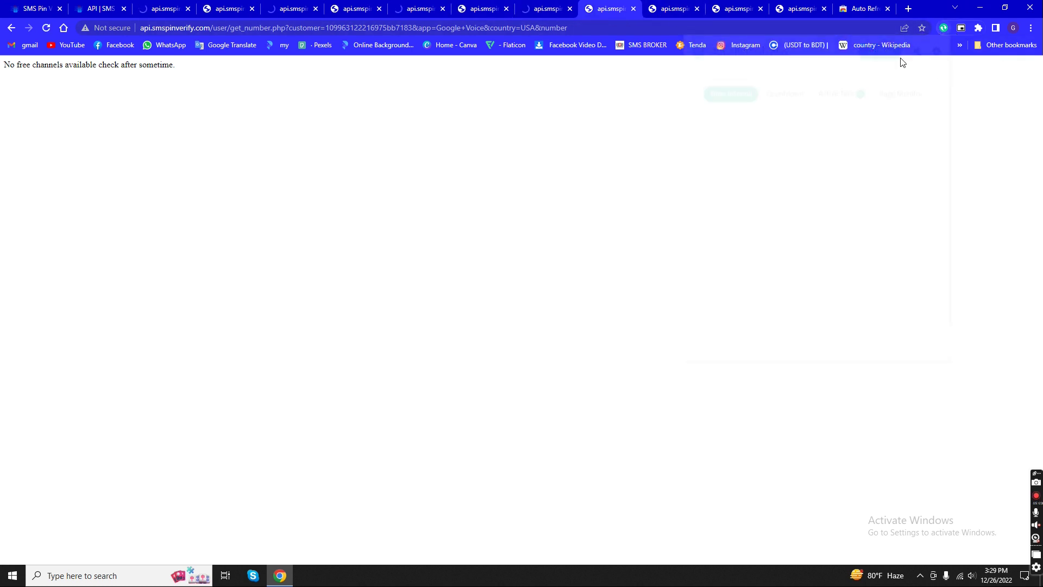
pyautogui.click(880, 51)
pyautogui.press('Escape')
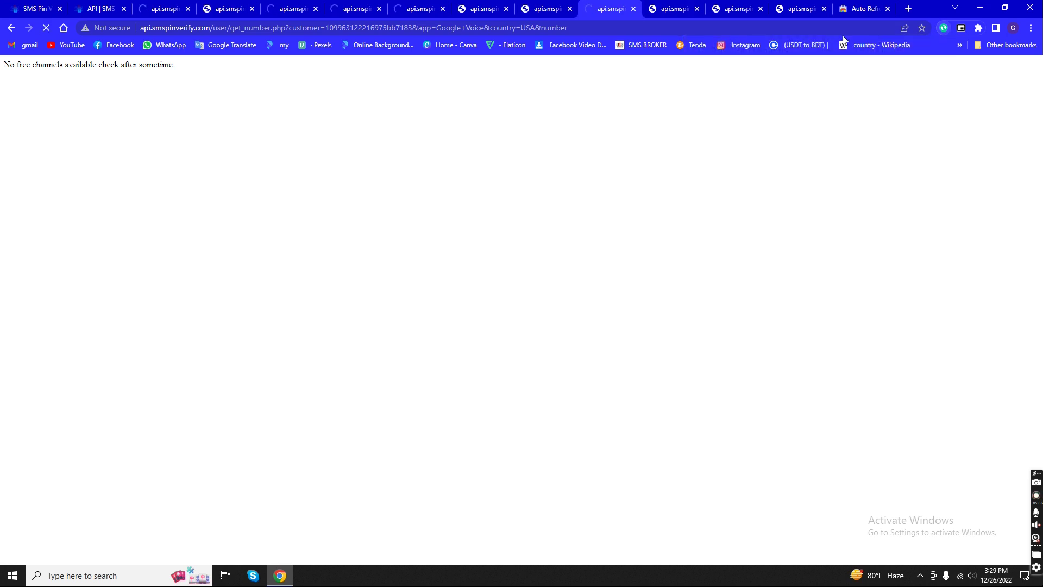
# - Submit a two-star rating for the extension and start the 1-second auto refresh on the ninth Get Number request tab
pyautogui.hotkey('ctrl', 'Tab')
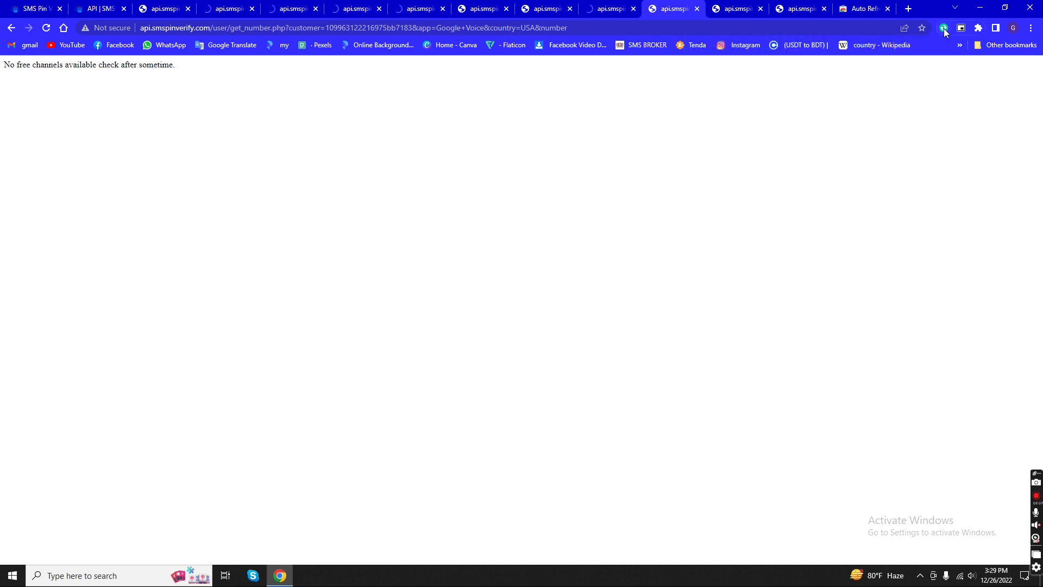
pyautogui.click(944, 28)
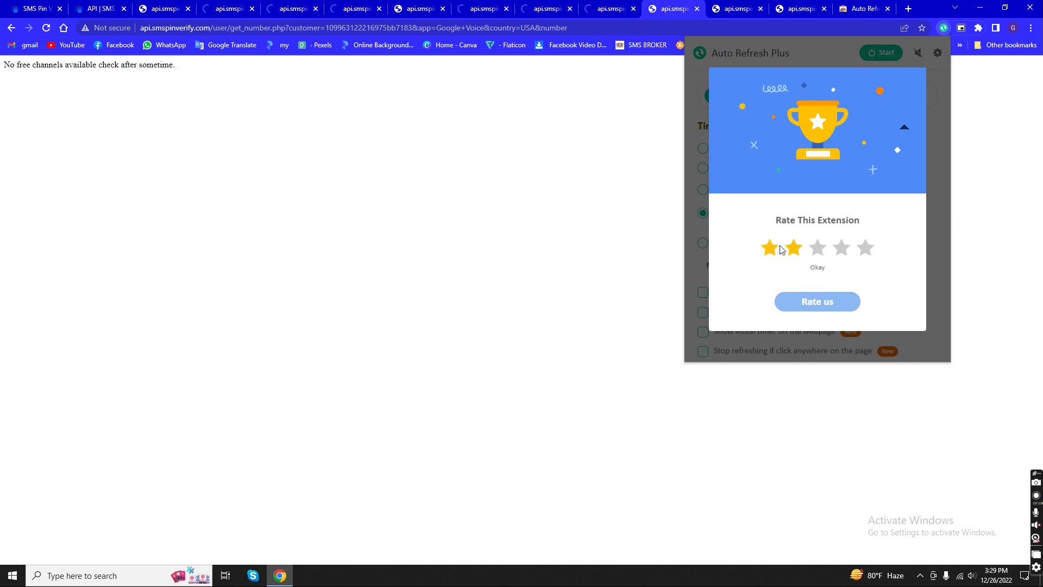
pyautogui.click(802, 253)
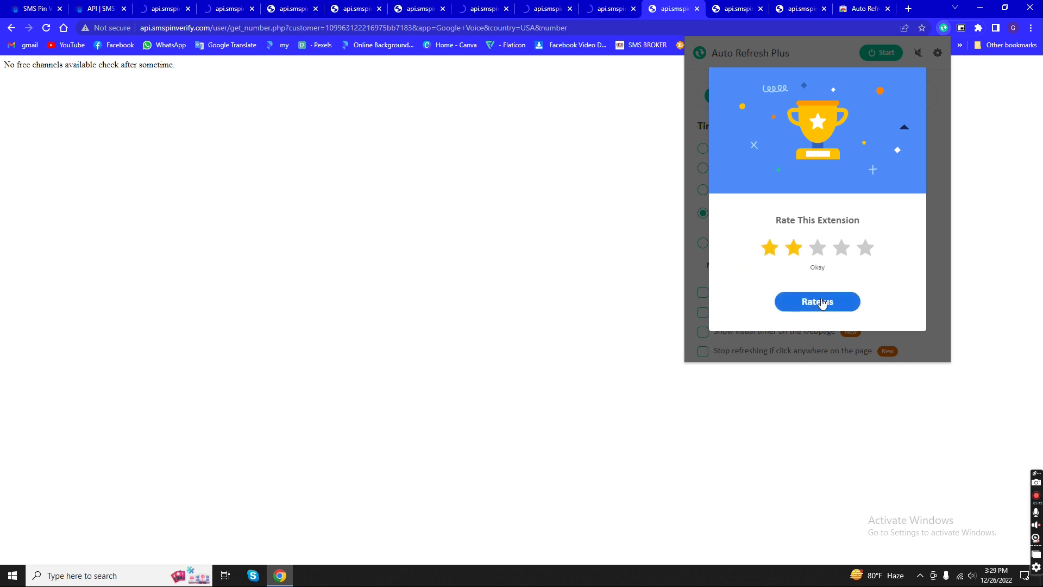
pyautogui.click(819, 302)
pyautogui.click(806, 281)
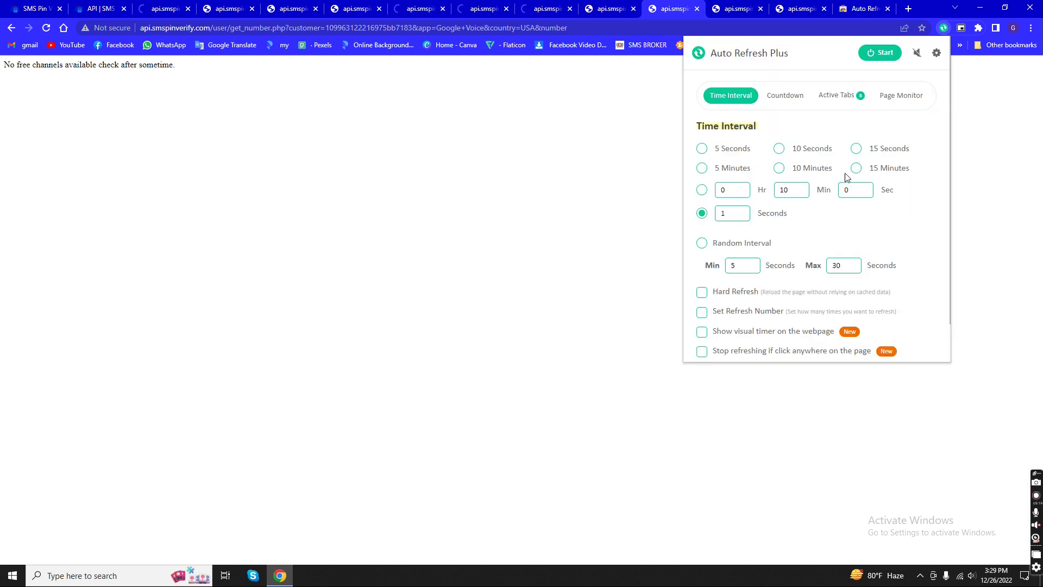
pyautogui.click(880, 52)
# - Start the 1-second auto refresh on the tenth and eleventh Get Number request tabs
pyautogui.click(750, 18)
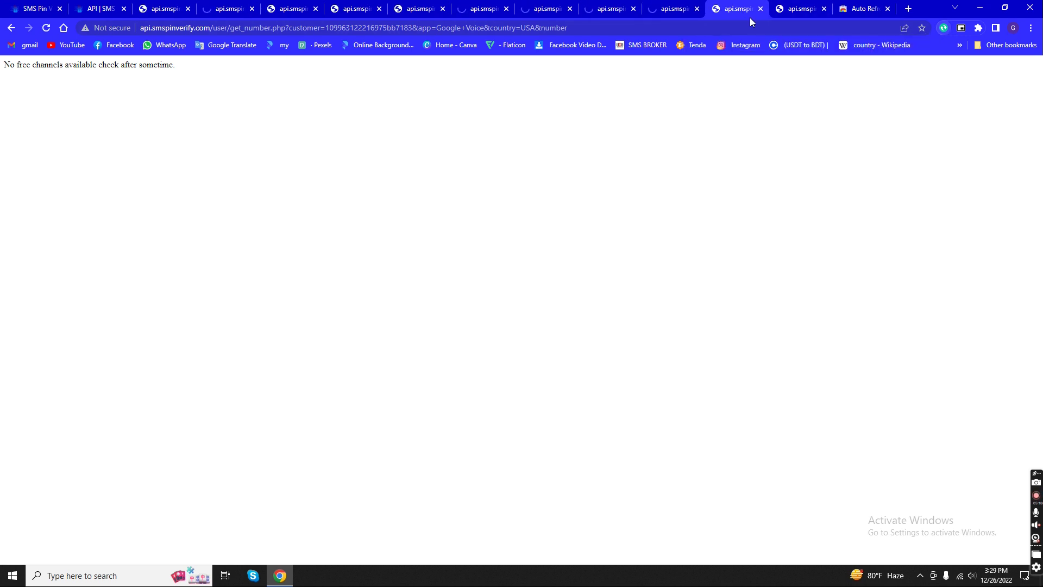
pyautogui.click(943, 28)
pyautogui.click(879, 52)
pyautogui.click(799, 10)
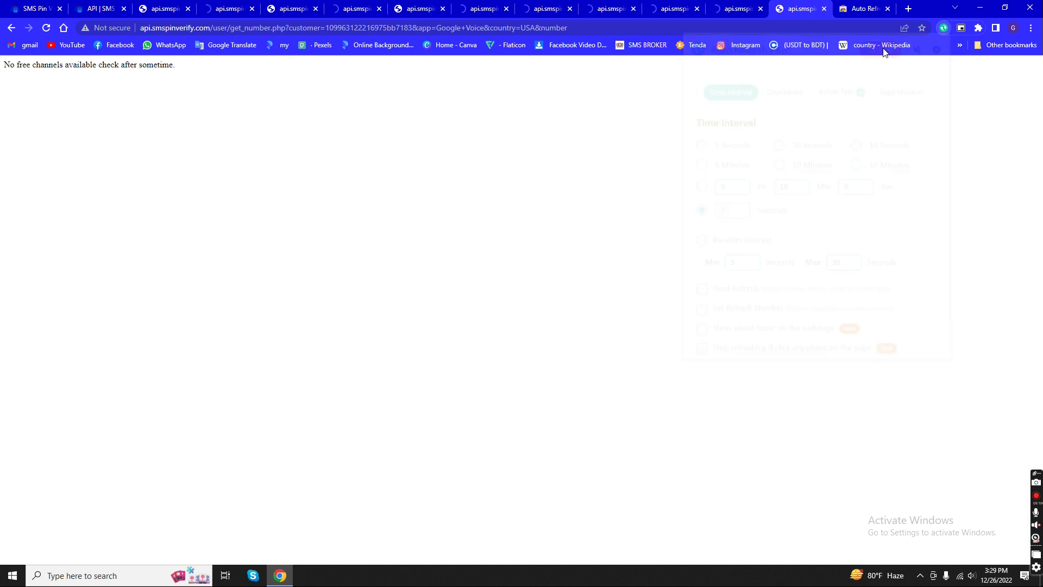
pyautogui.click(944, 27)
pyautogui.click(879, 53)
# - Close the Chrome Web Store tab and the SMS Pin Verify API access tab
pyautogui.click(861, 9)
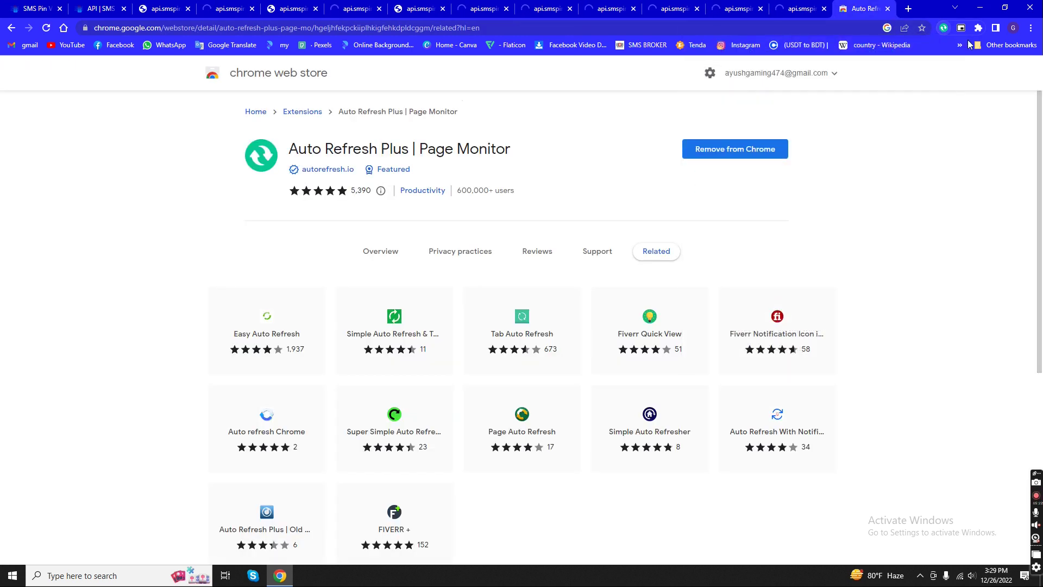
pyautogui.click(887, 9)
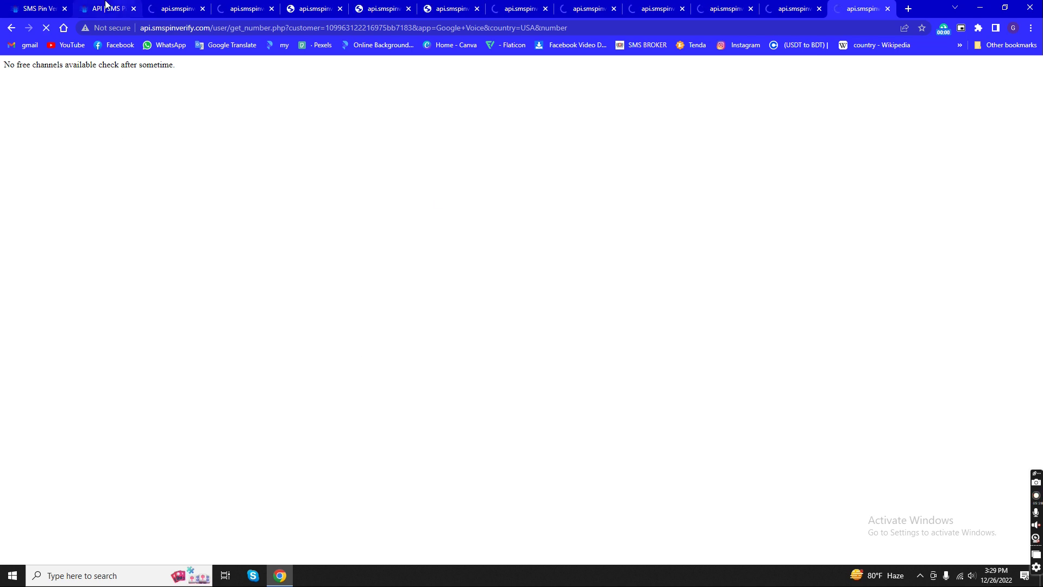
pyautogui.click(114, 9)
pyautogui.click(133, 9)
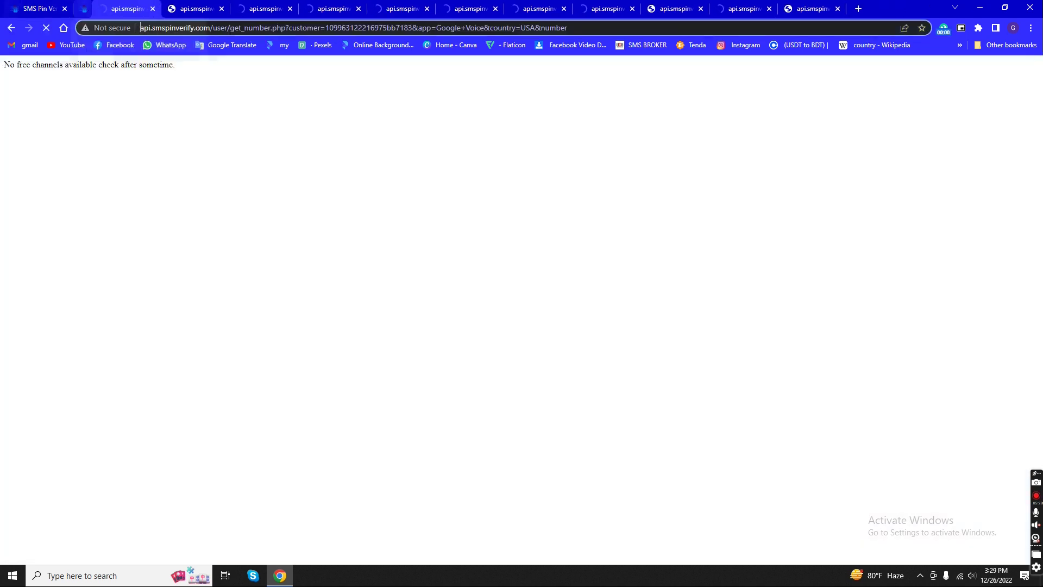
# - Check the Your Numbers list on the SMS Pin Verify home page for new Google Voice numbers
pyautogui.click(41, 9)
pyautogui.click(354, 83)
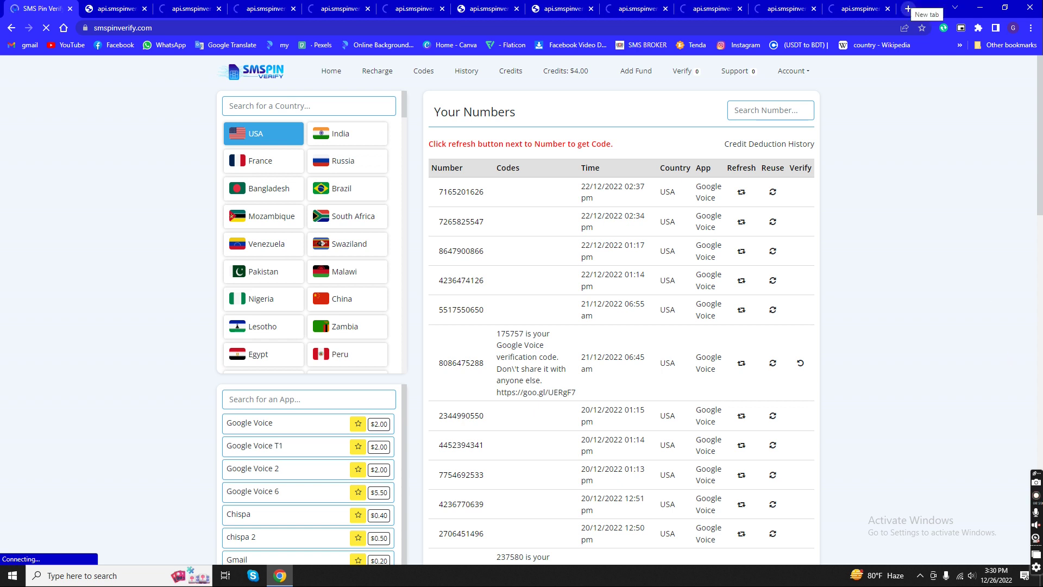
# - Load the Get Number request URL for Google Voice and USA, including the customer API key, in a twelfth request tab
pyautogui.click(908, 9)
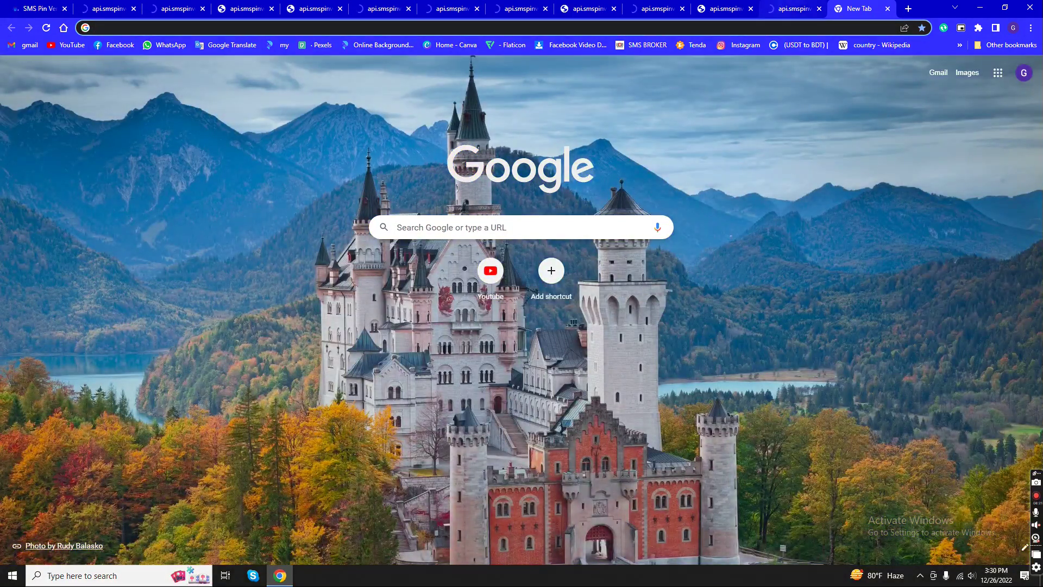
pyautogui.click(781, 10)
pyautogui.click(732, 31)
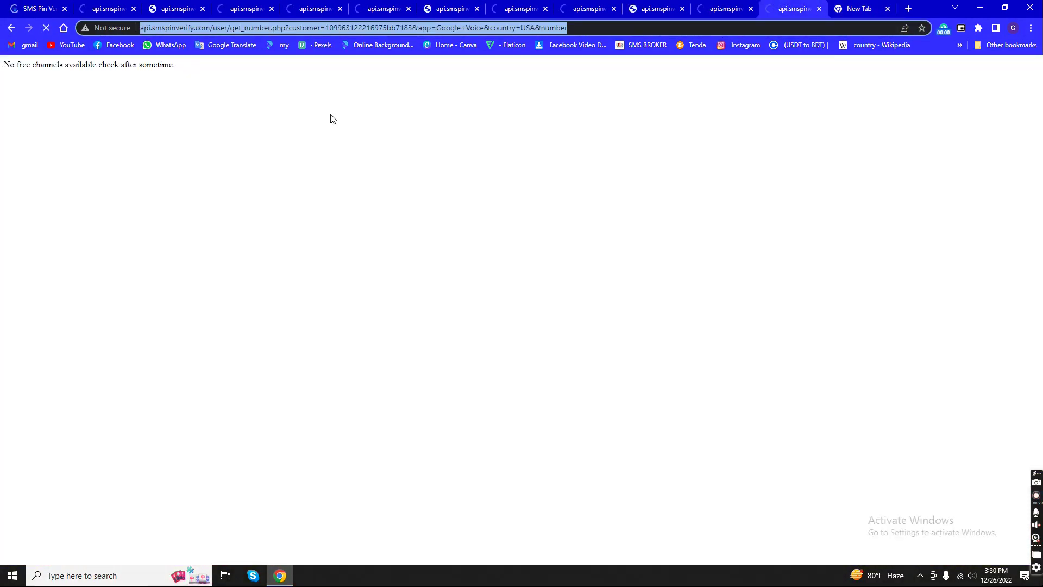
pyautogui.click(855, 15)
pyautogui.hotkey('ctrl', 'v')
pyautogui.press('Return')
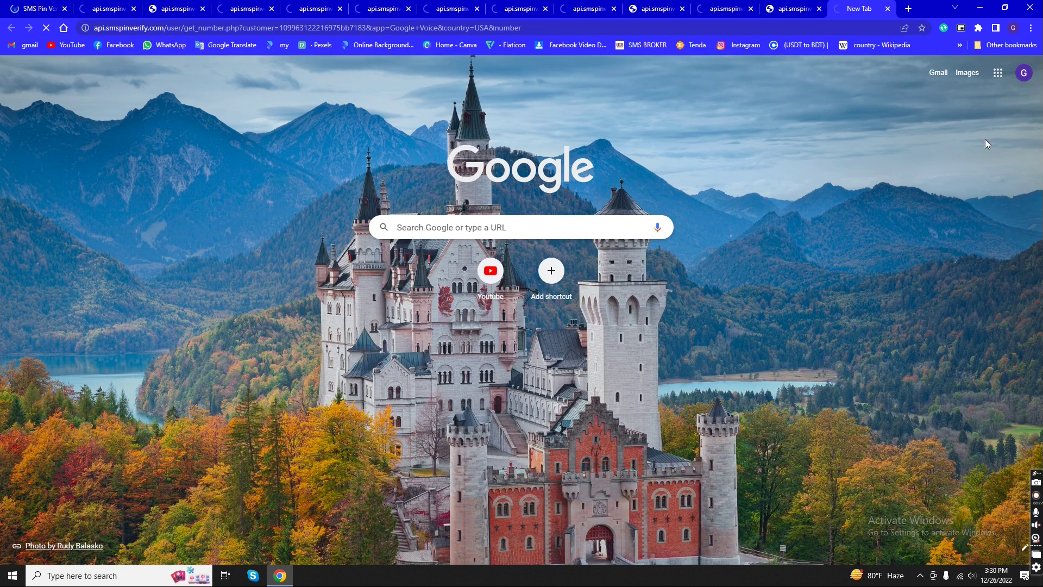
# - Set the Auto Refresh Plus interval to 1 second on the twelfth Get Number request tab and start the refresh
pyautogui.click(944, 28)
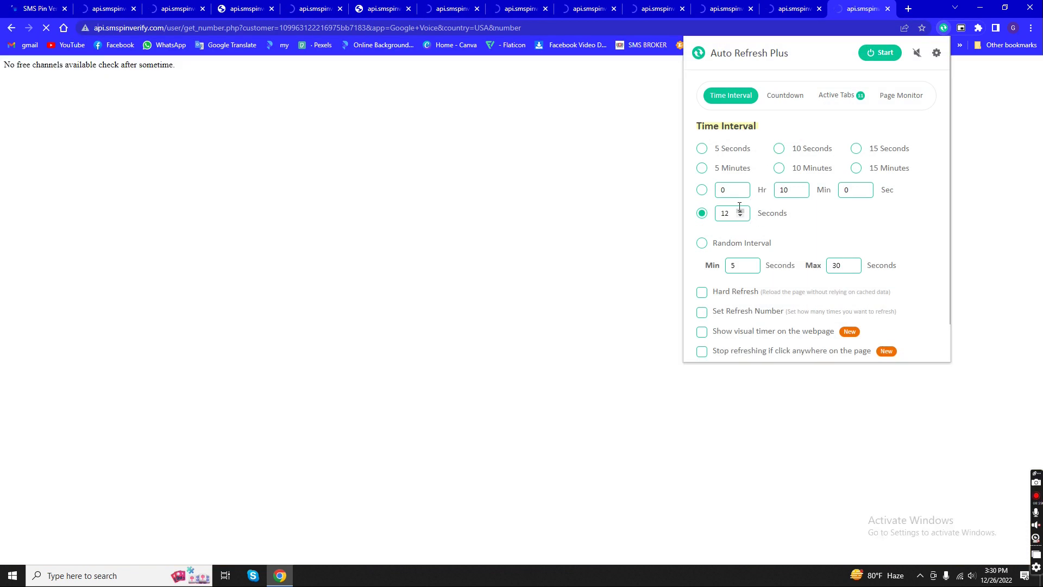
pyautogui.click(740, 210)
pyautogui.write('1')
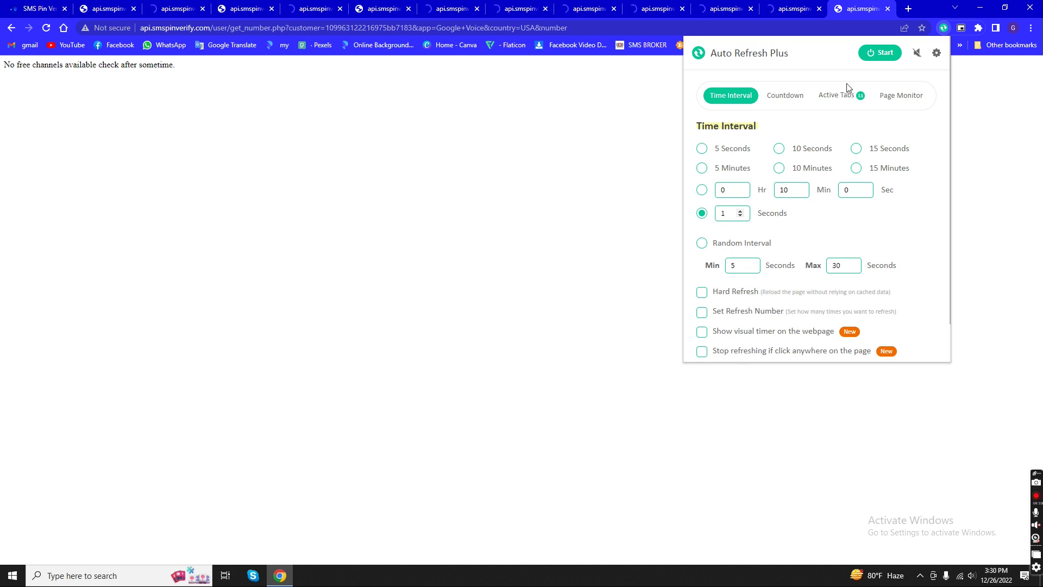
pyautogui.click(872, 54)
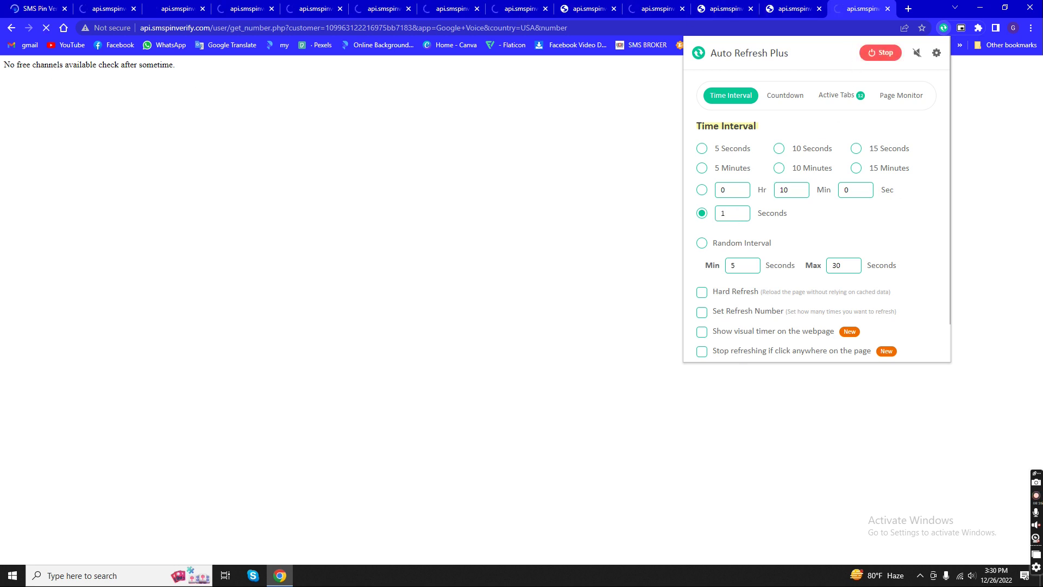
# - Return to the Your Numbers list and highlight the newest USA Google Voice numbers as they arrive
pyautogui.hotkey('ctrl', '1')
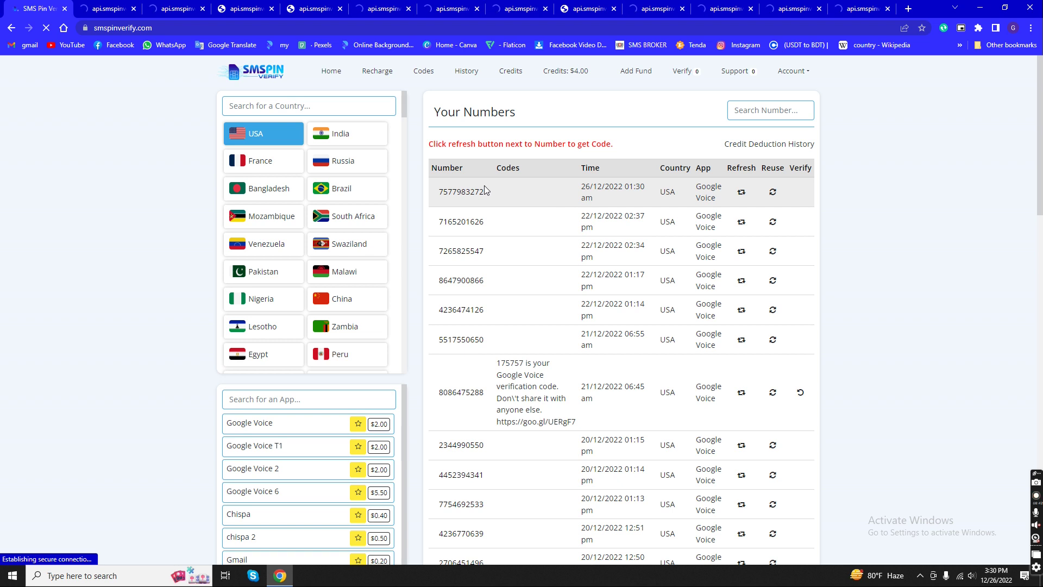
pyautogui.doubleClick(480, 188)
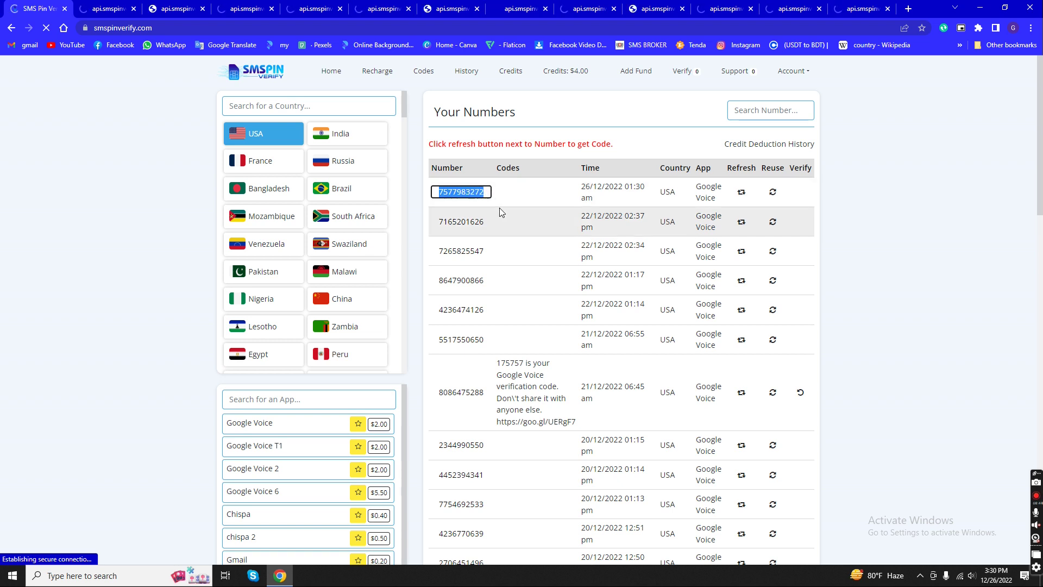
pyautogui.click(504, 181)
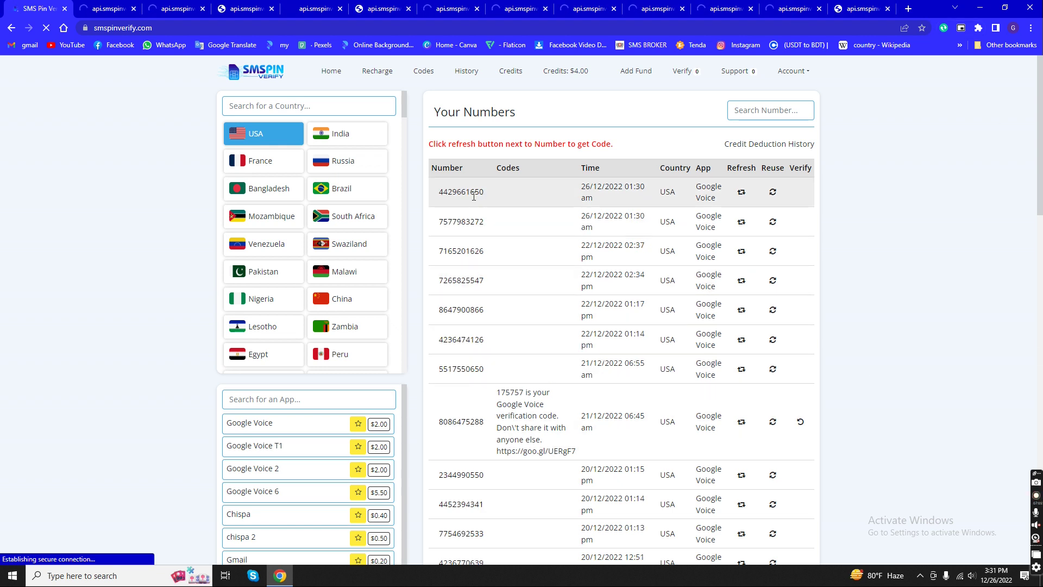
pyautogui.doubleClick(474, 194)
pyautogui.click(832, 201)
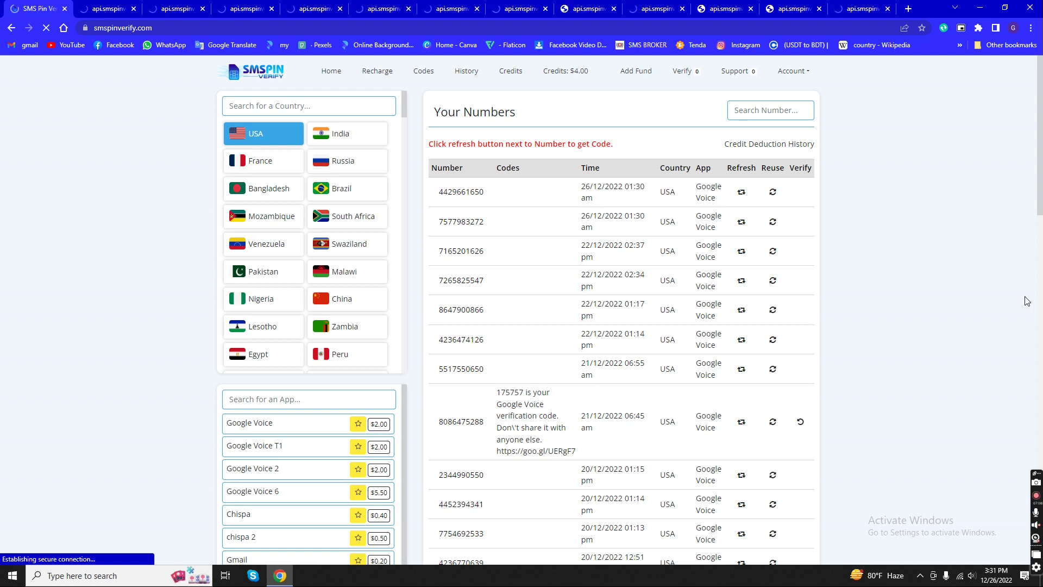
pyautogui.doubleClick(472, 196)
pyautogui.click(944, 28)
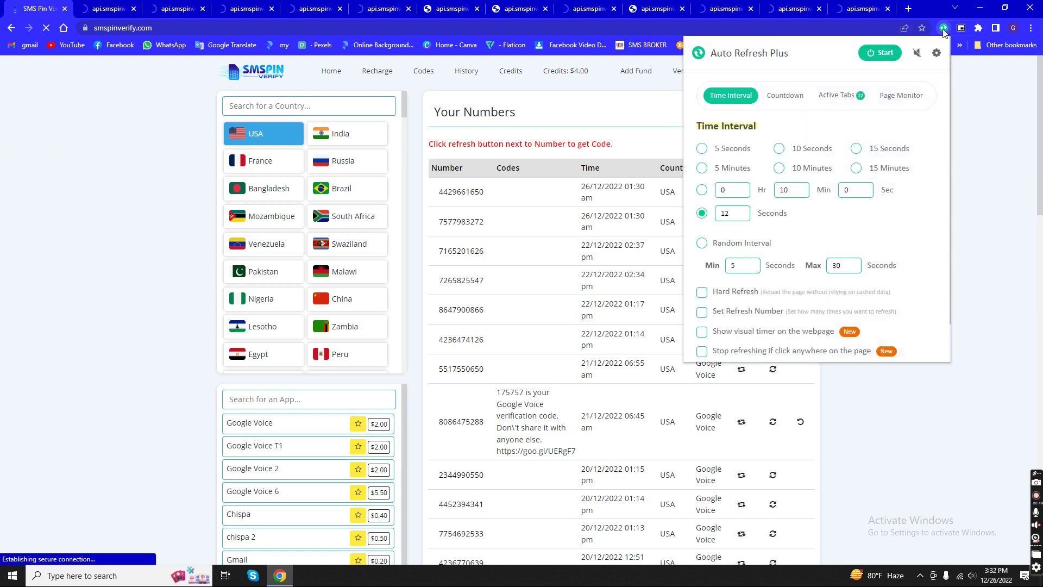
pyautogui.click(978, 134)
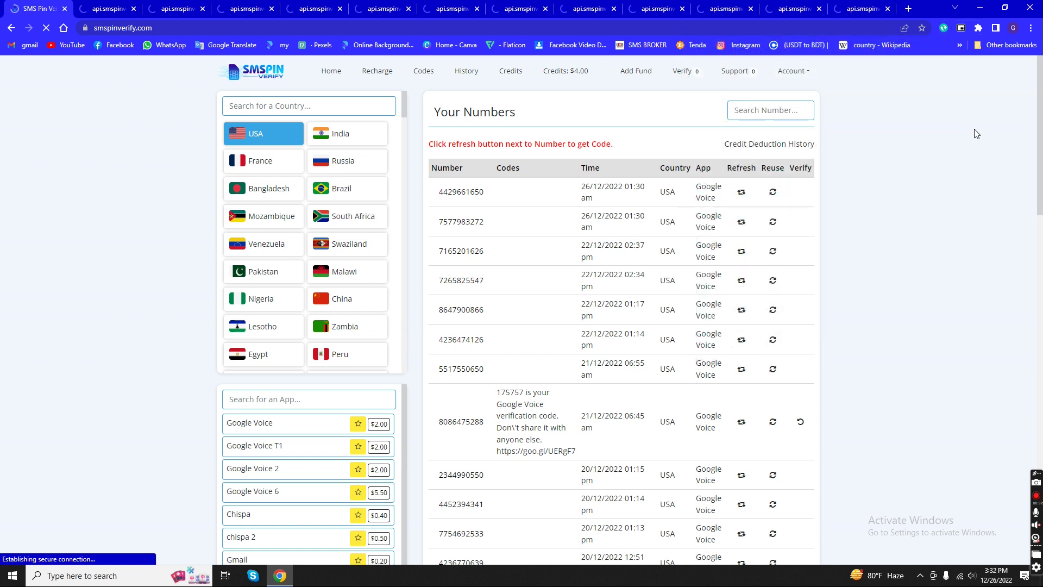